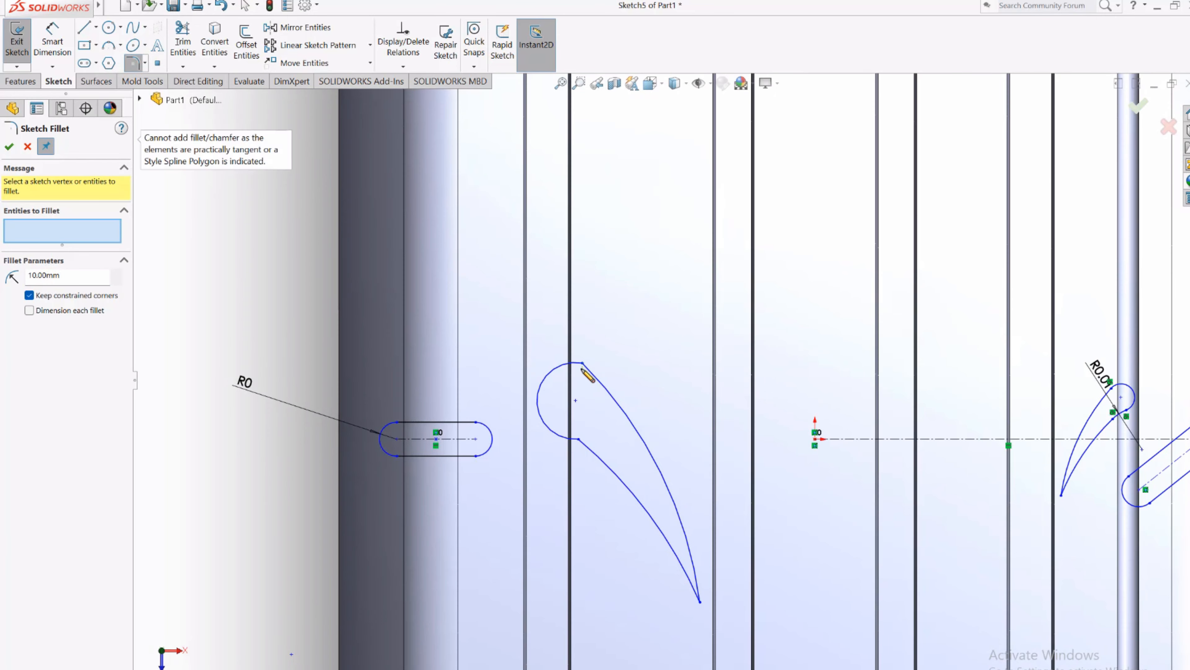
Step: Round the junctions between the large teardrop's circular head and its two curved sides with 10 mm sketch fillets
scroll(668, 380, "up", 3)
left_click(644, 387)
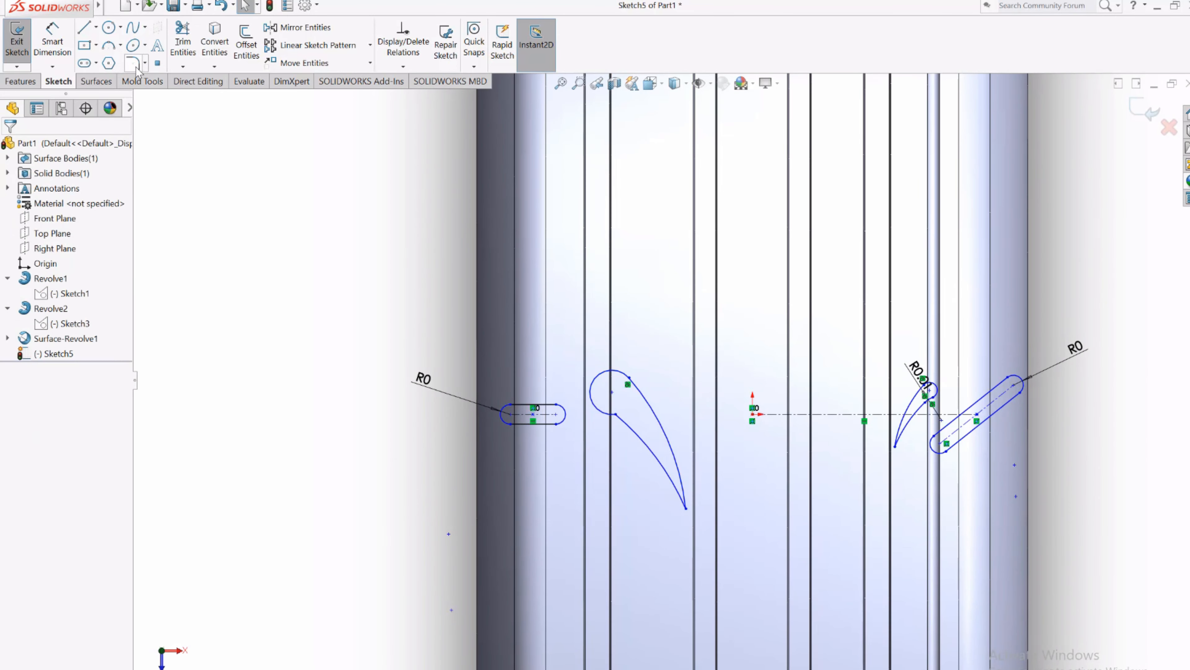
scroll(745, 466, "up", 2)
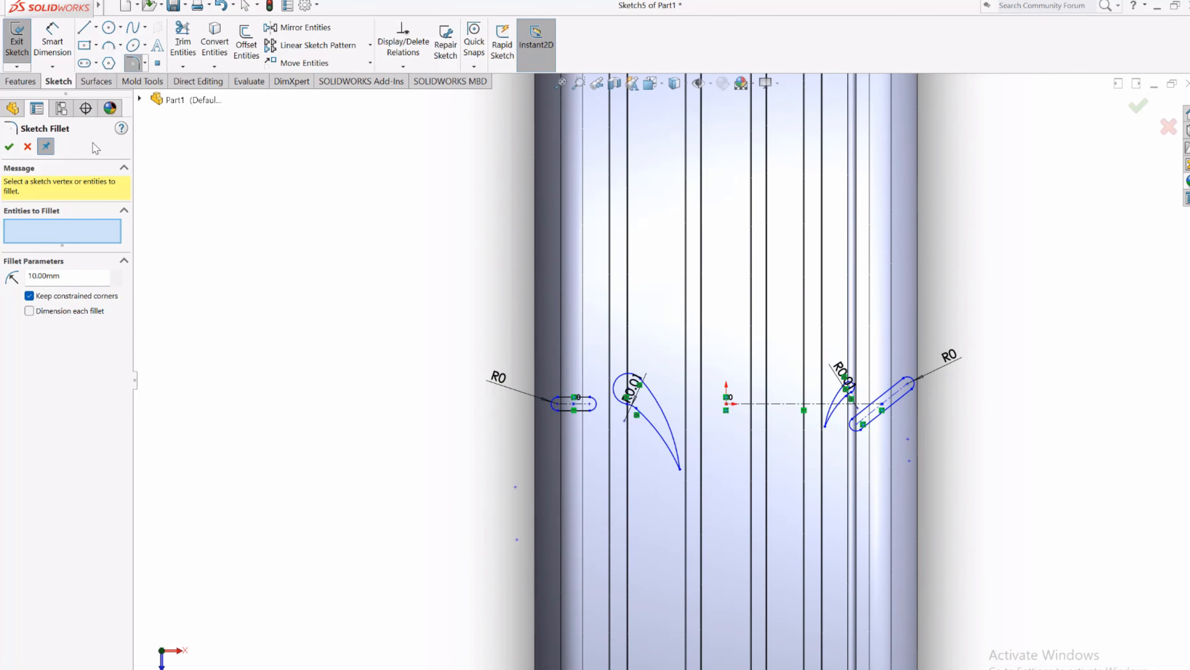
left_click(9, 146)
scroll(792, 403, "down", 2)
Step: Copy the small teardrop profile toward the middle of the tread and stretch the copy into a longer teardrop
left_click(856, 411)
scroll(856, 411, "down", 3)
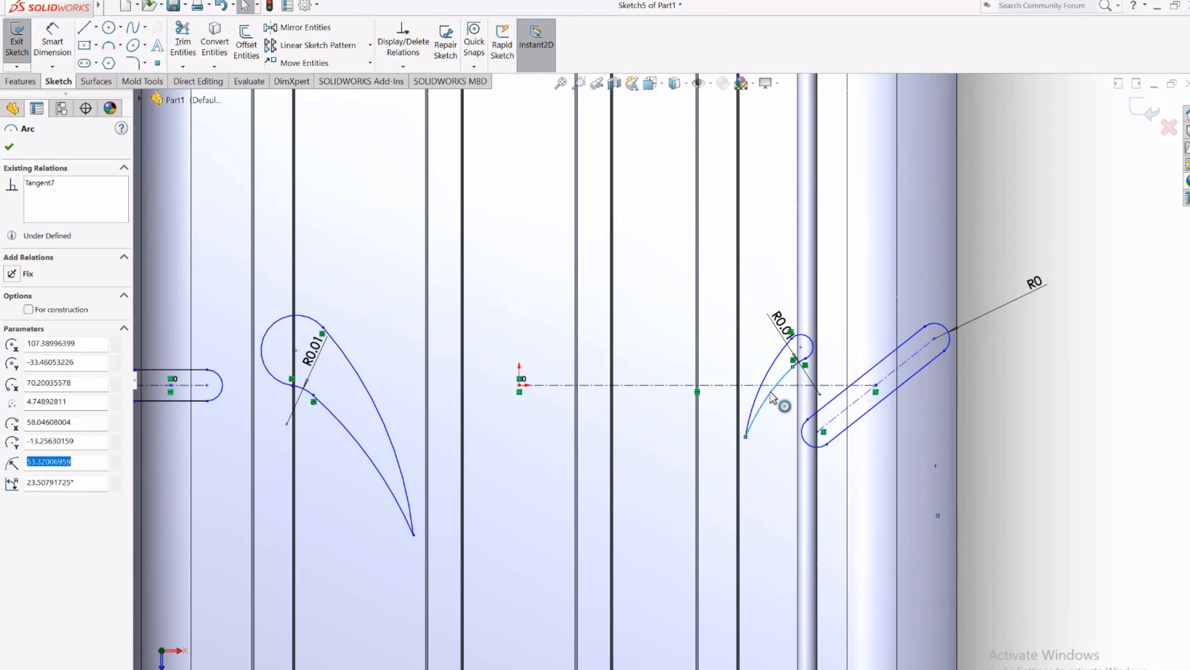
left_click_drag(642, 413, 666, 412, "ctrl")
left_click_drag(650, 440, 623, 487)
scroll(745, 417, "down", 4)
left_click_drag(668, 348, 668, 349)
scroll(667, 357, "up", 3)
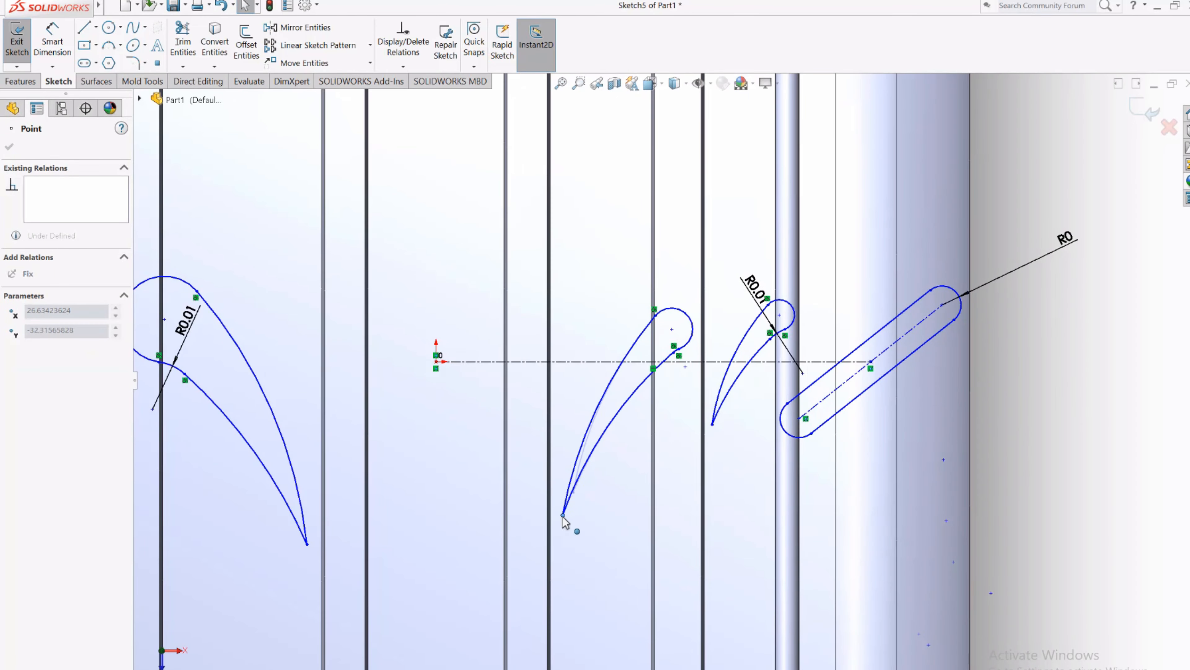
left_click_drag(652, 304, 652, 304)
Step: Place a copy of the enlarged teardrop beside the origin and level the large teardrop's tip with the copy's tip
scroll(586, 436, "up", 3)
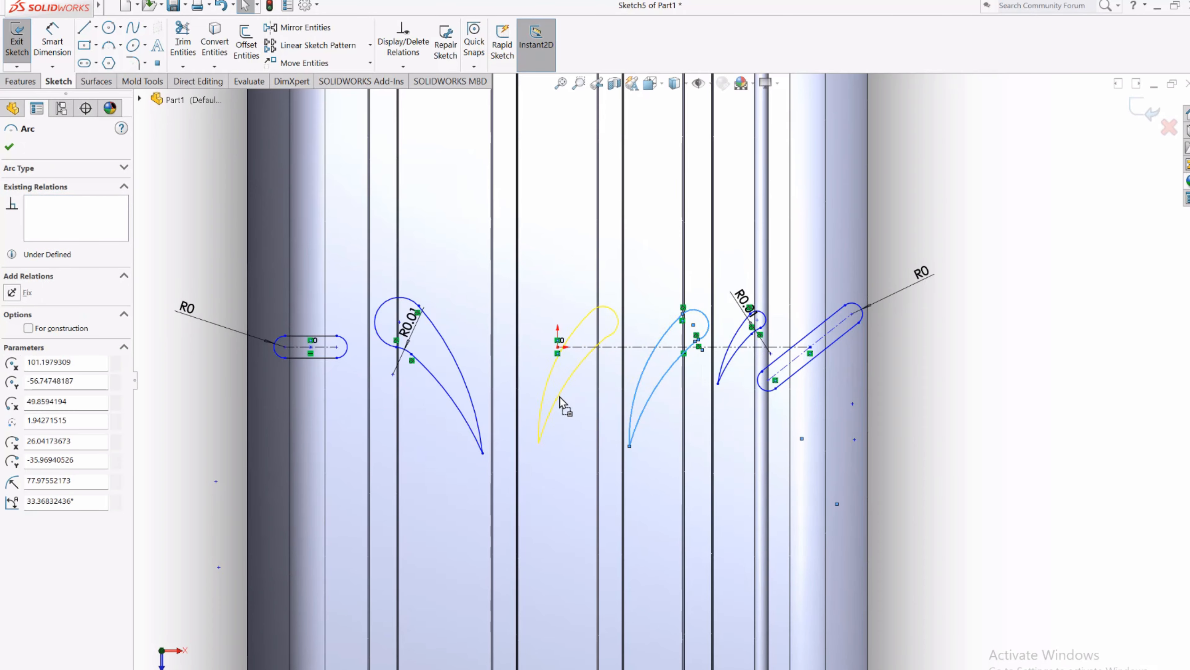
left_click_drag(560, 397, 555, 400)
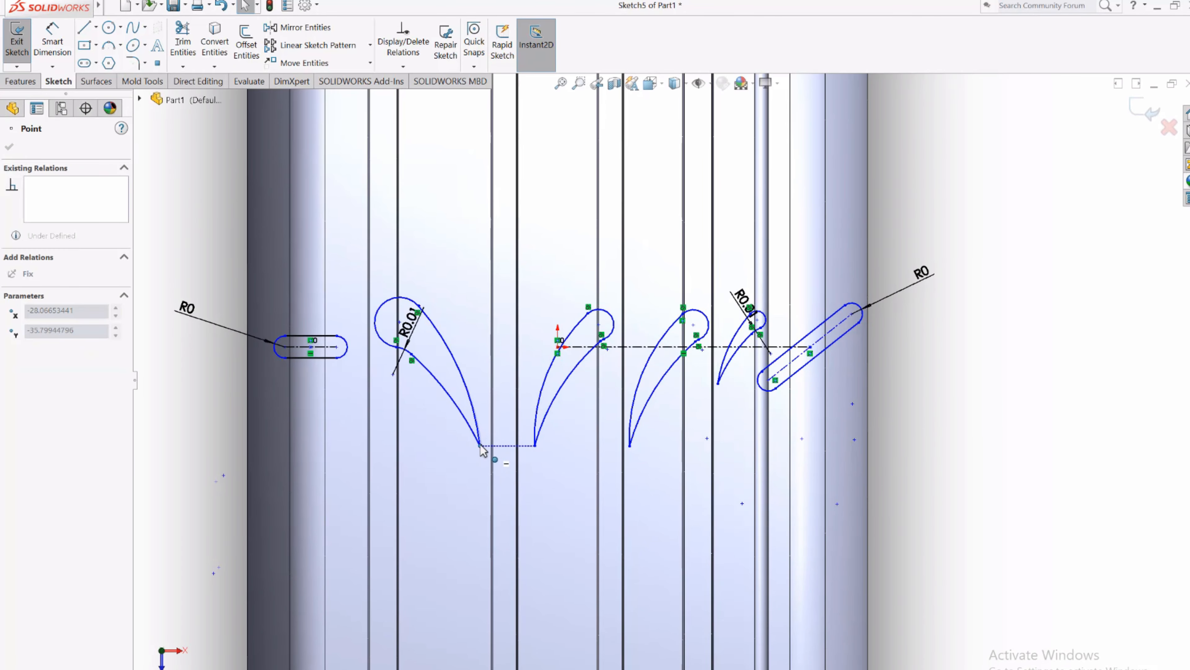
left_click_drag(480, 445, 480, 445)
left_click(951, 473)
Step: Extrude all six closed tread profiles of the sketch as blind solid bodies, raising the depth to 310 mm
scroll(951, 473, "up", 3)
scroll(743, 379, "down", 2)
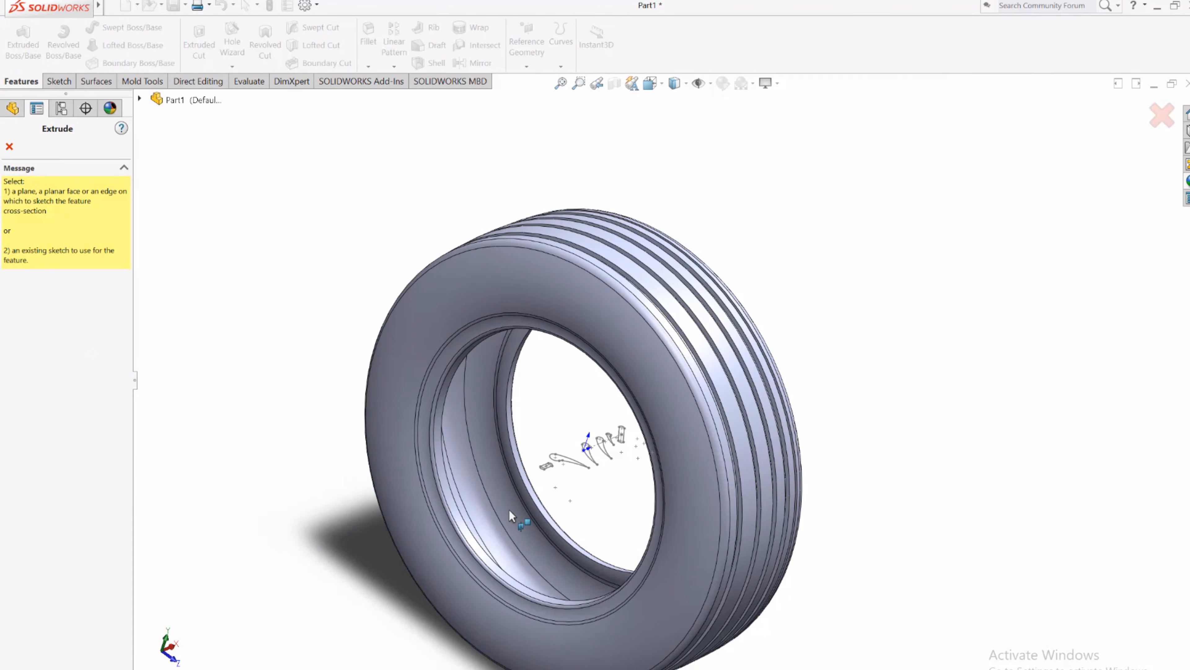
scroll(603, 441, "down", 5)
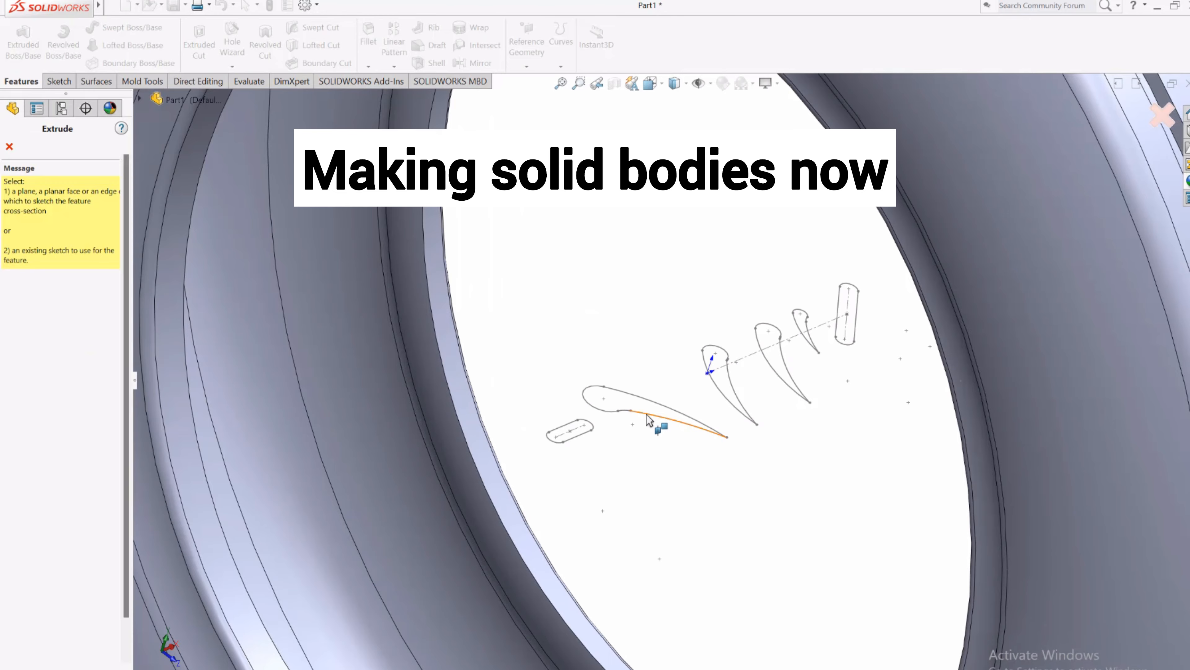
scroll(599, 458, "down", 3)
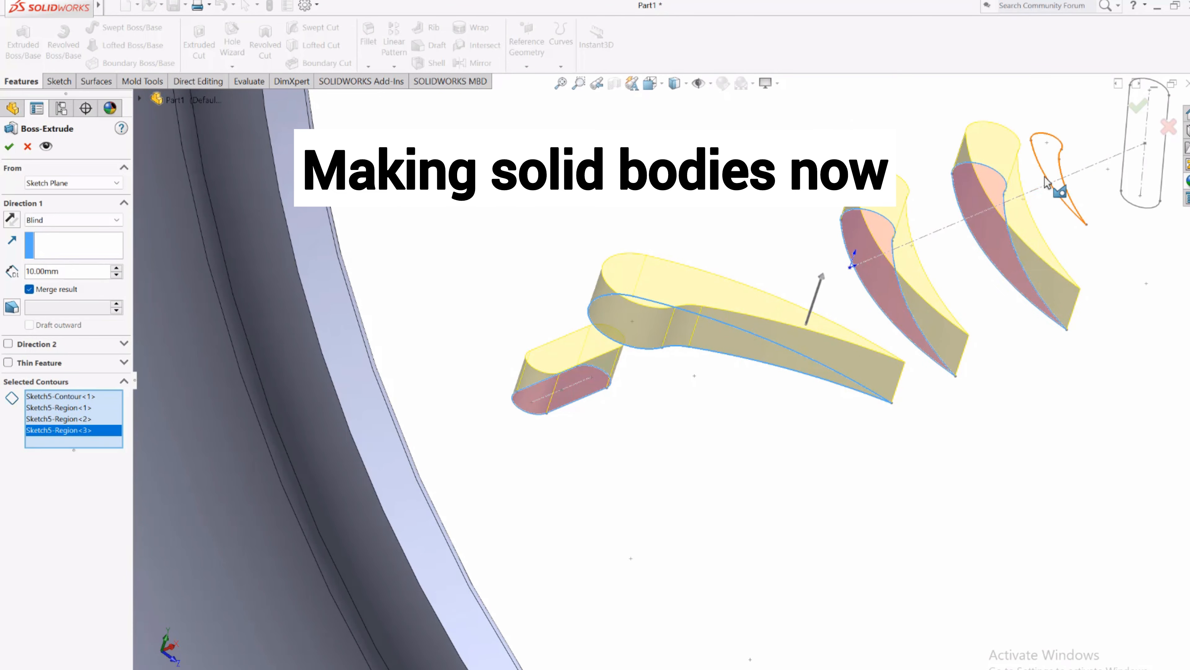
scroll(898, 418, "up", 4)
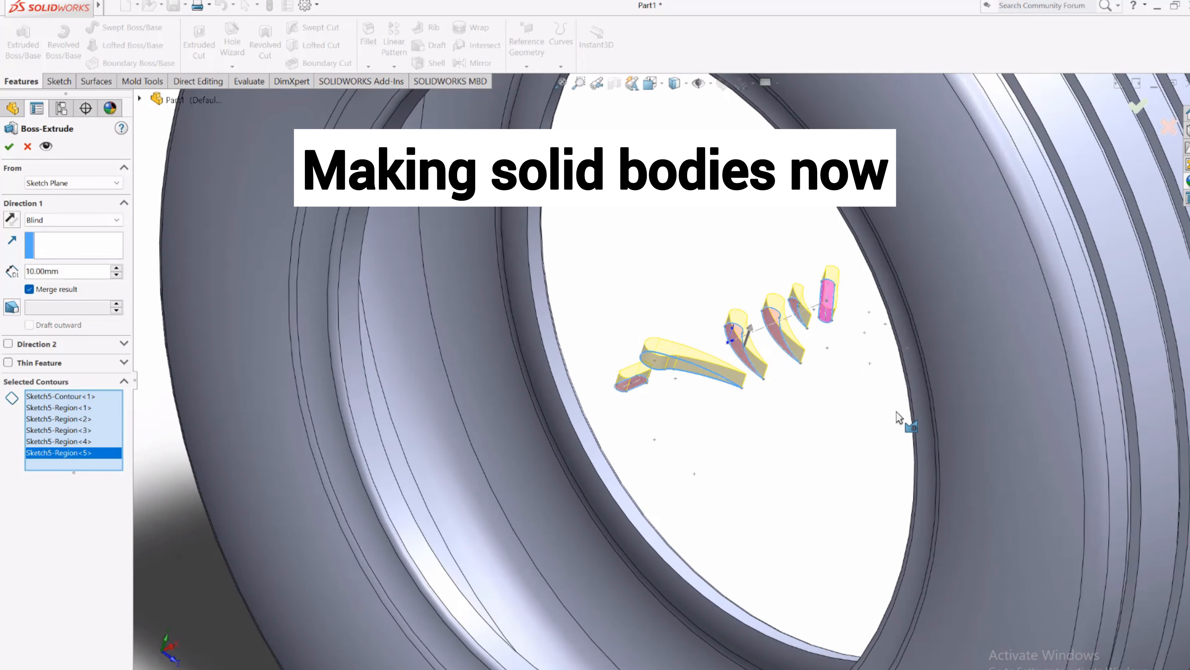
left_click(121, 269)
scroll(191, 394, "up", 6)
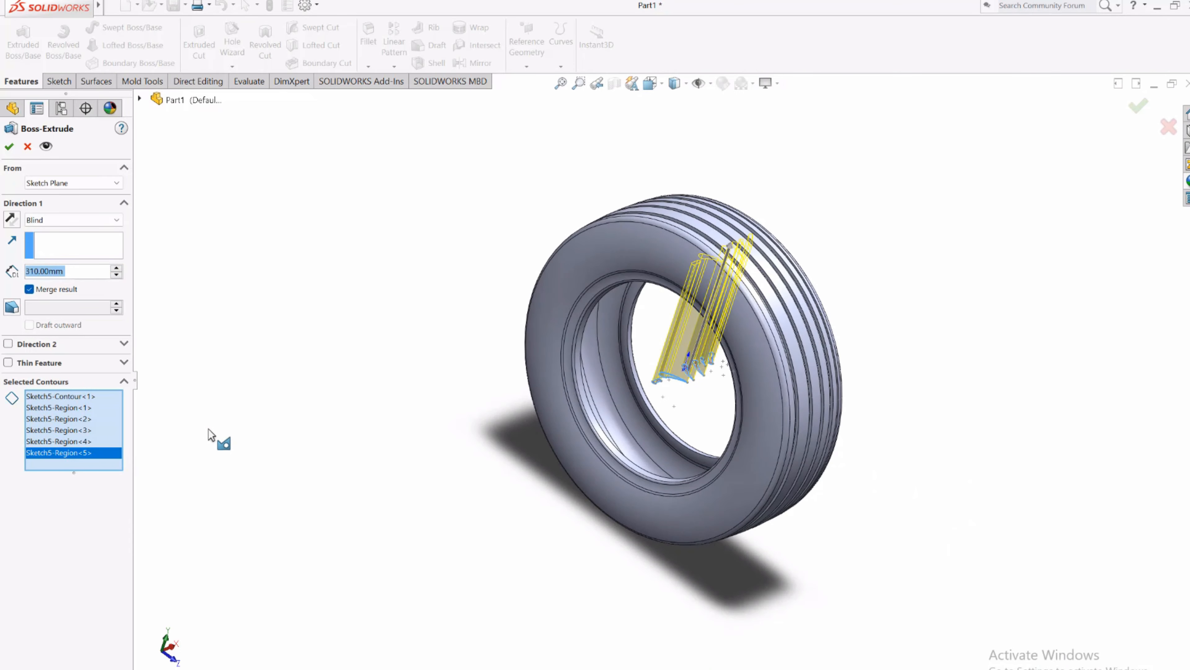
middle_click_drag(209, 429, 265, 324)
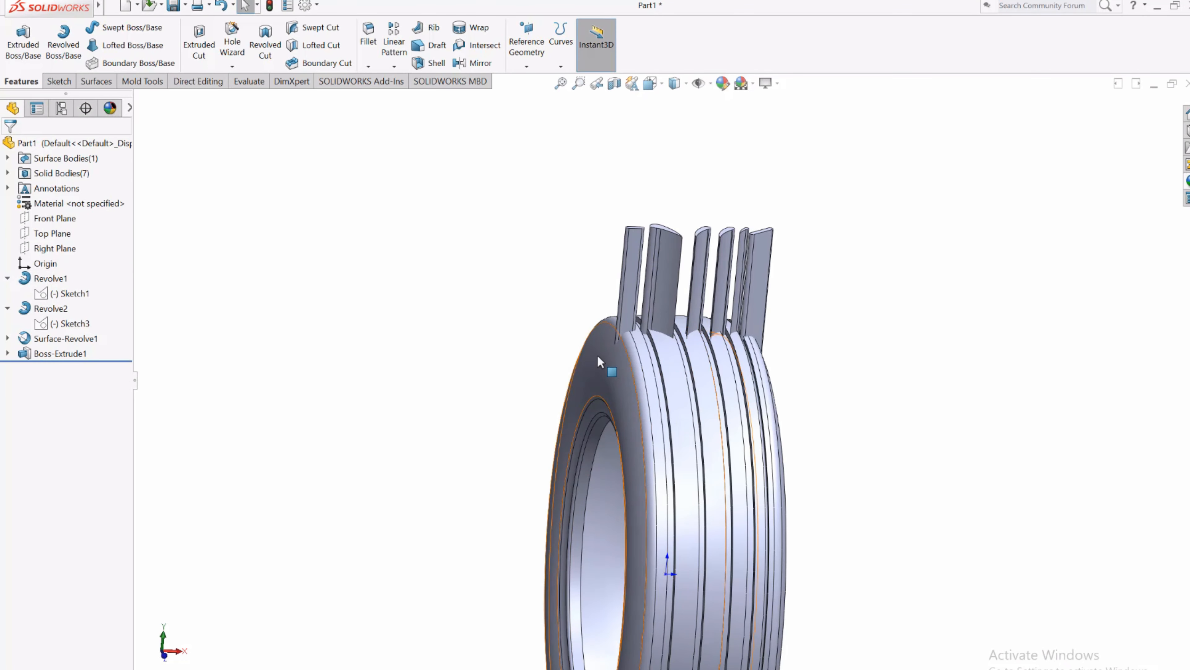
Step: Hide the Revolve2 tire body and show the Surface-Revolve1 surface around the extruded bars
left_click(7, 173)
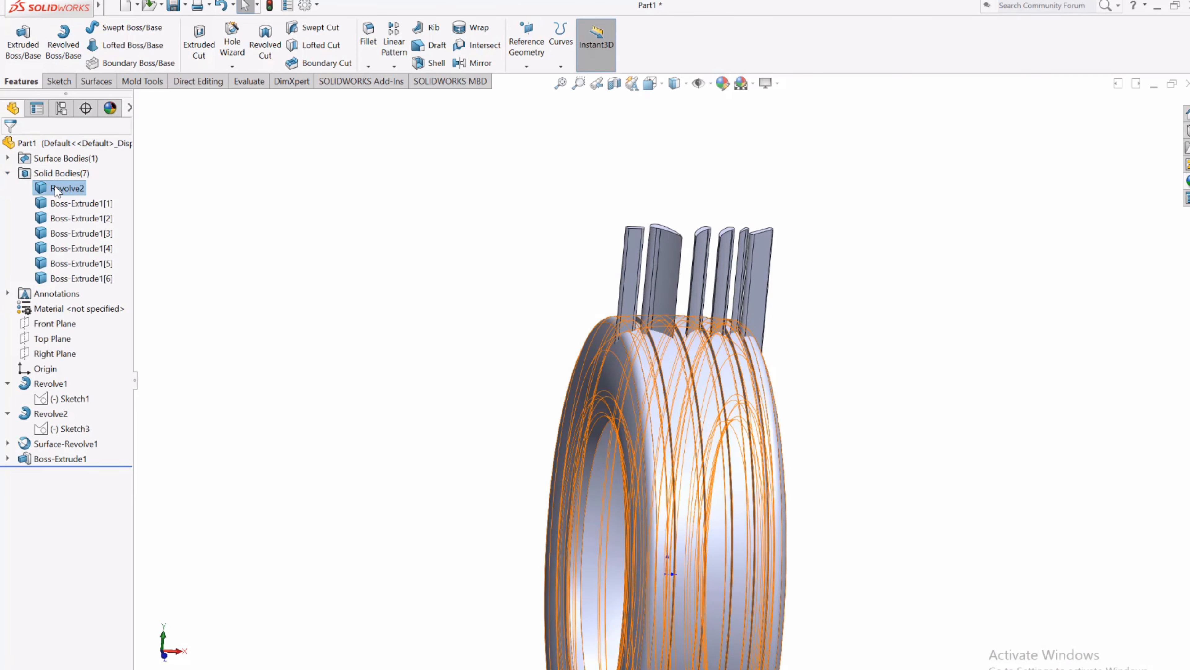
left_click(67, 188)
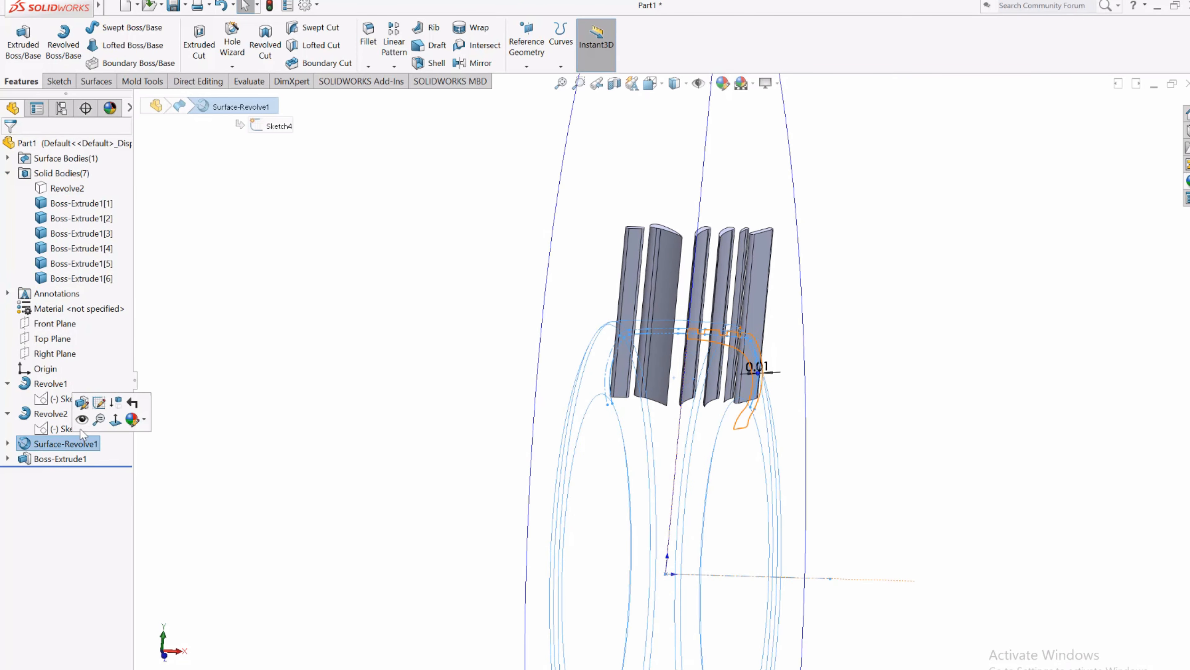
left_click(83, 420)
left_click(405, 416)
scroll(544, 328, "down", 4)
middle_click_drag(757, 418, 850, 400)
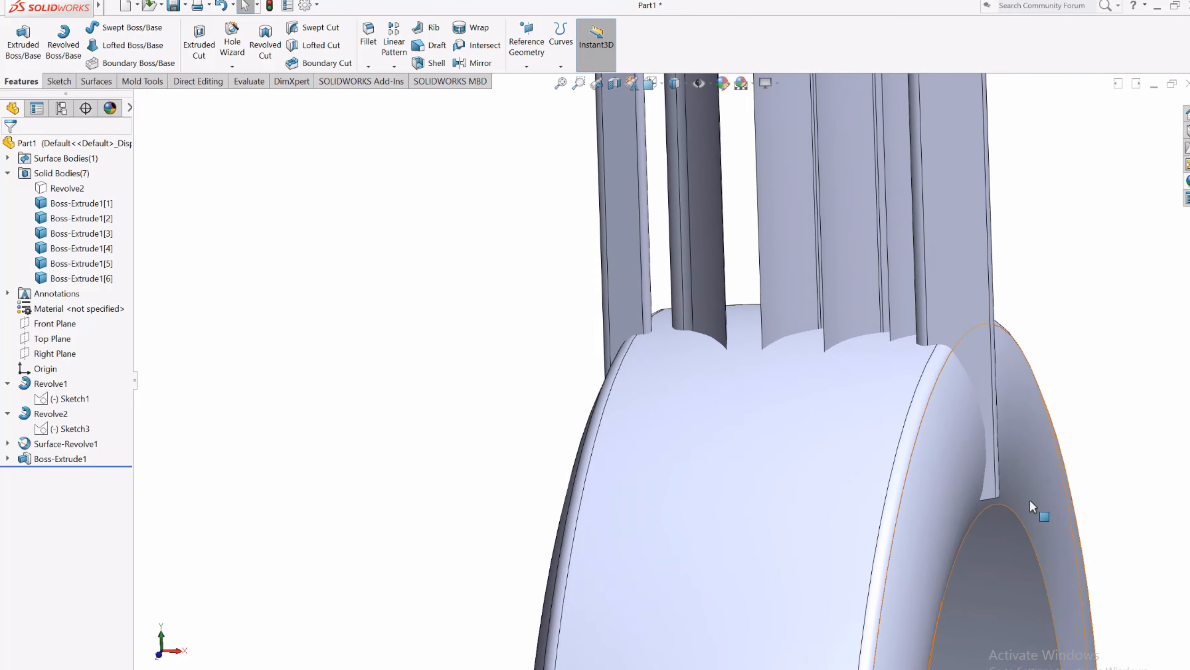
middle_click_drag(859, 512, 694, 389)
scroll(792, 375, "up", 3)
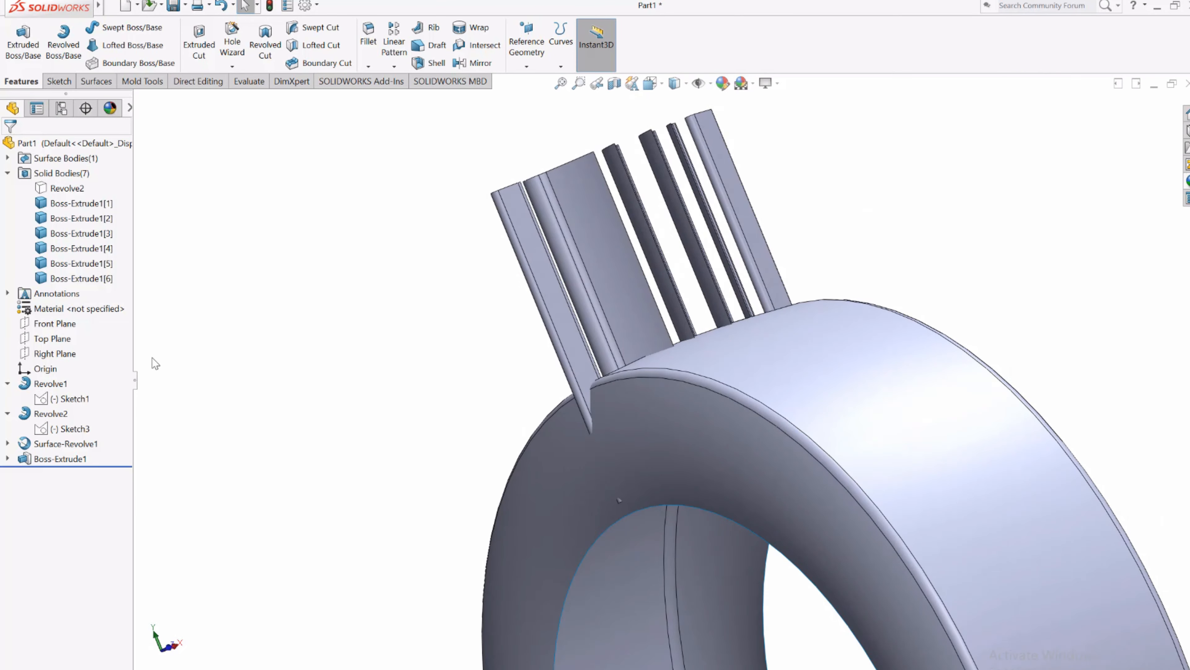
right_click(57, 458)
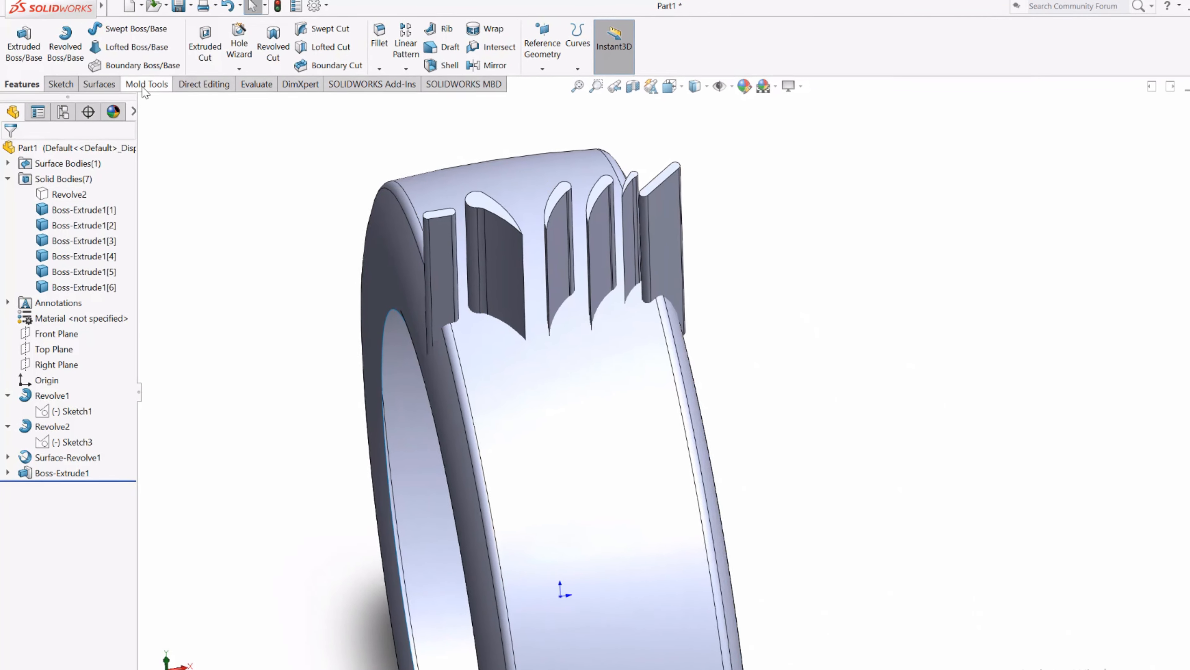
Step: Cut the six extruded bars with the Surface-Revolve1 surface, turning off Auto-select and choosing the bars as the affected bodies
left_click(97, 81)
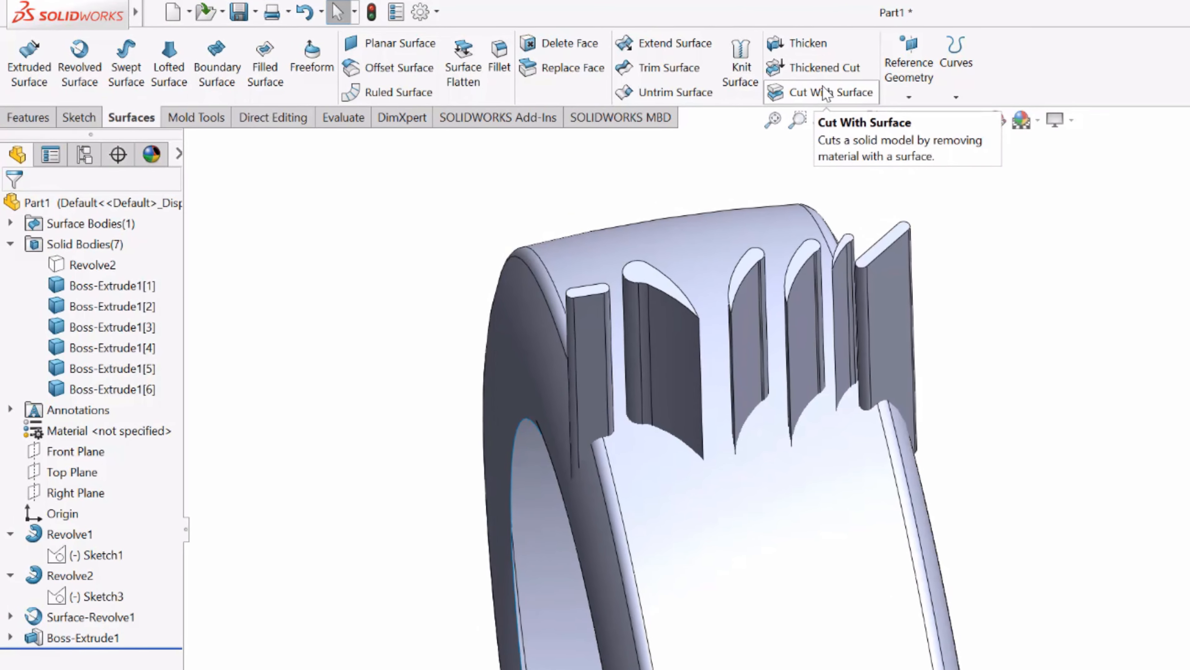
left_click(827, 94)
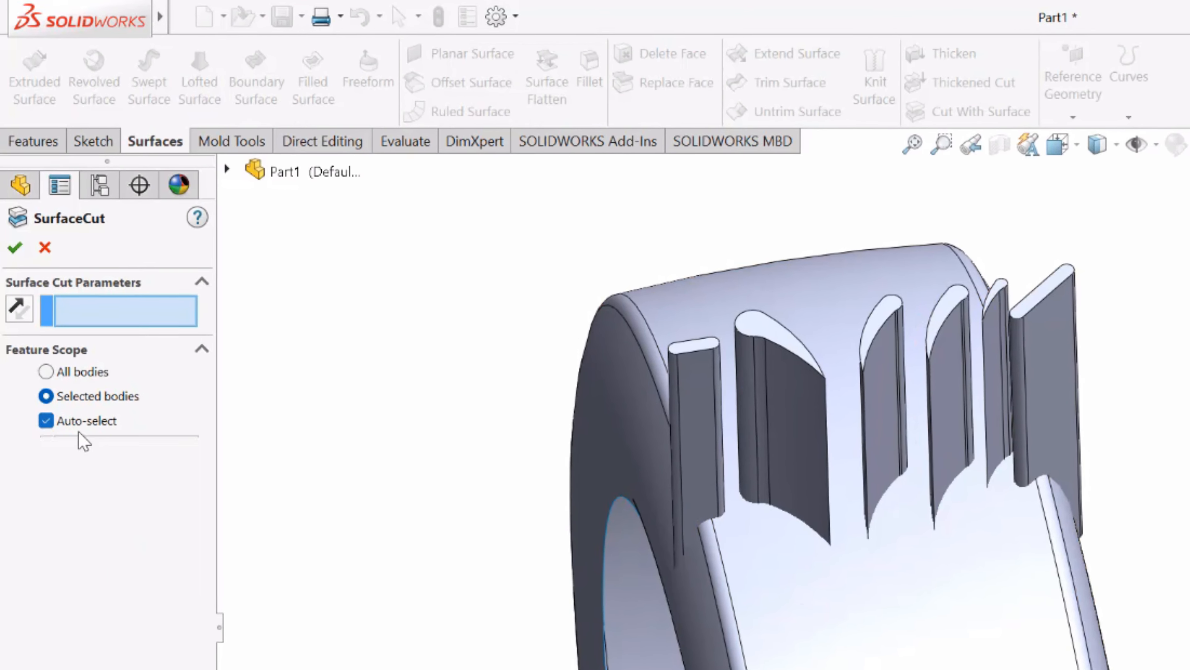
left_click(44, 407)
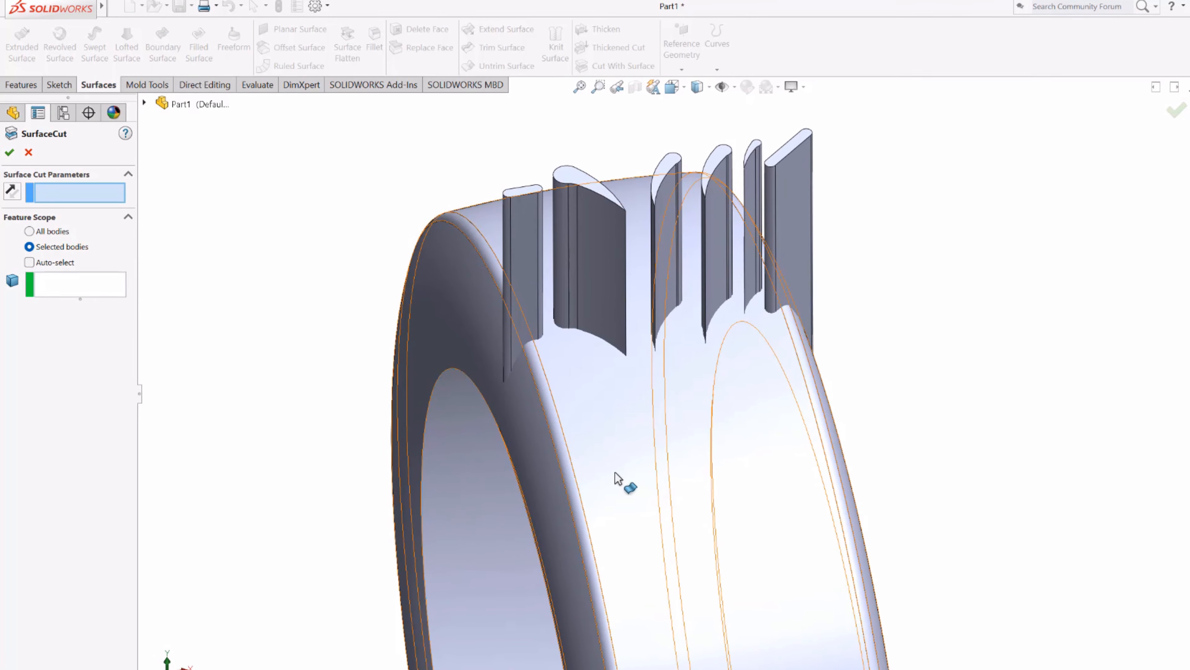
left_click(615, 478)
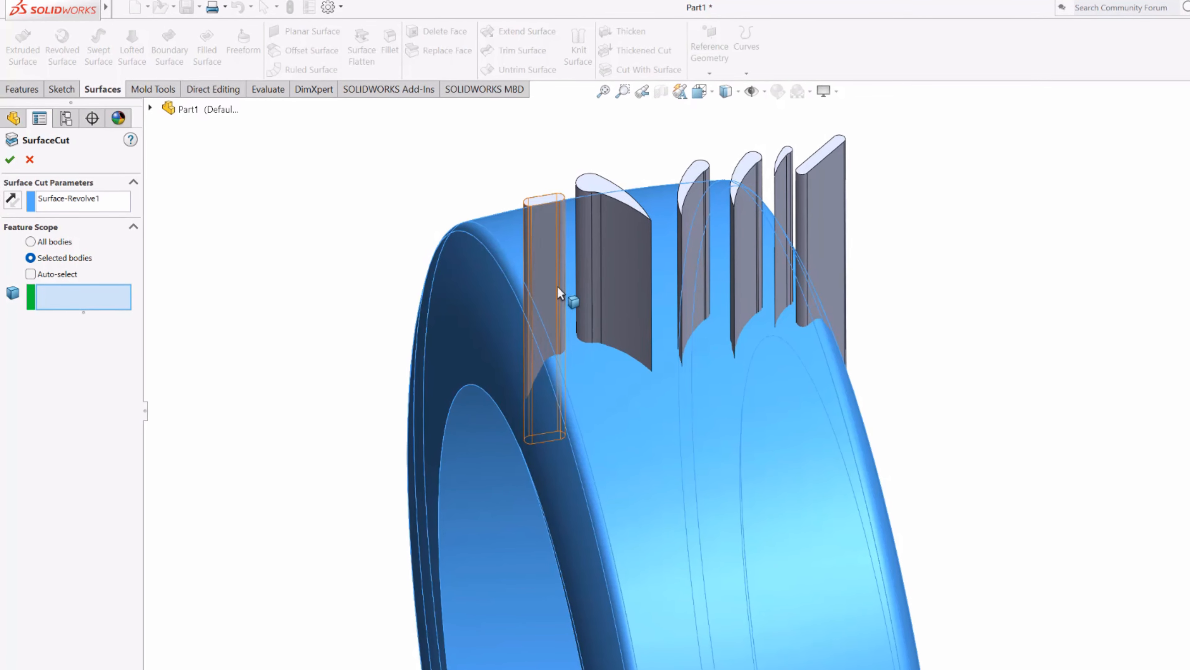
left_click(560, 293)
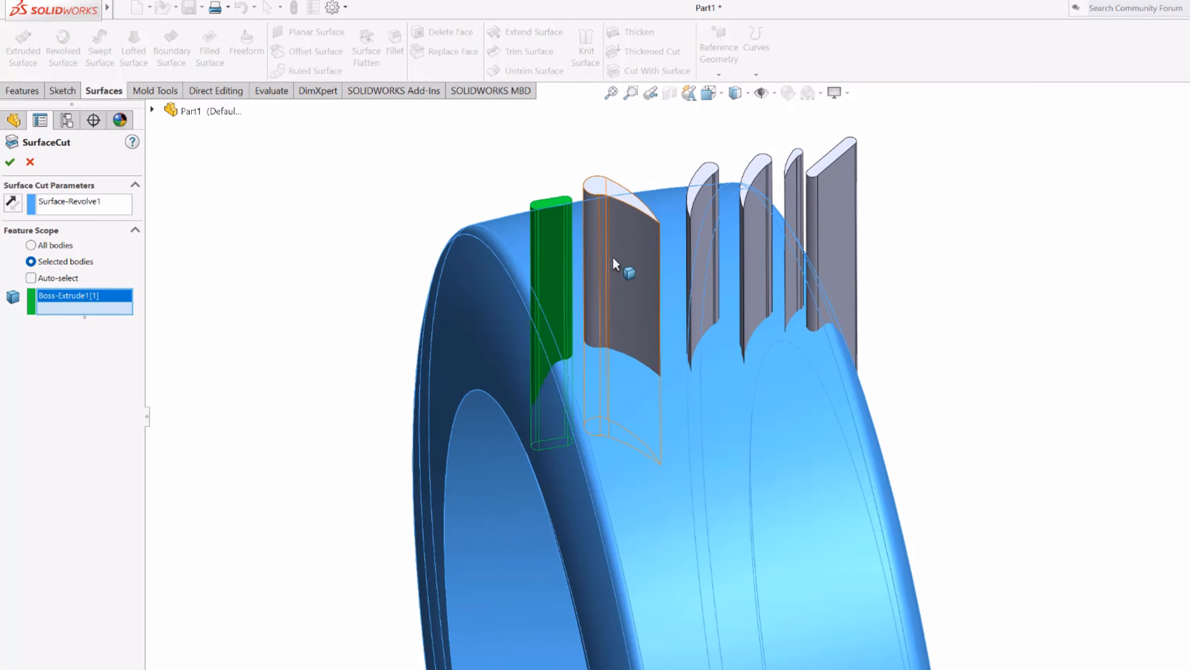
left_click(615, 263)
left_click(693, 267)
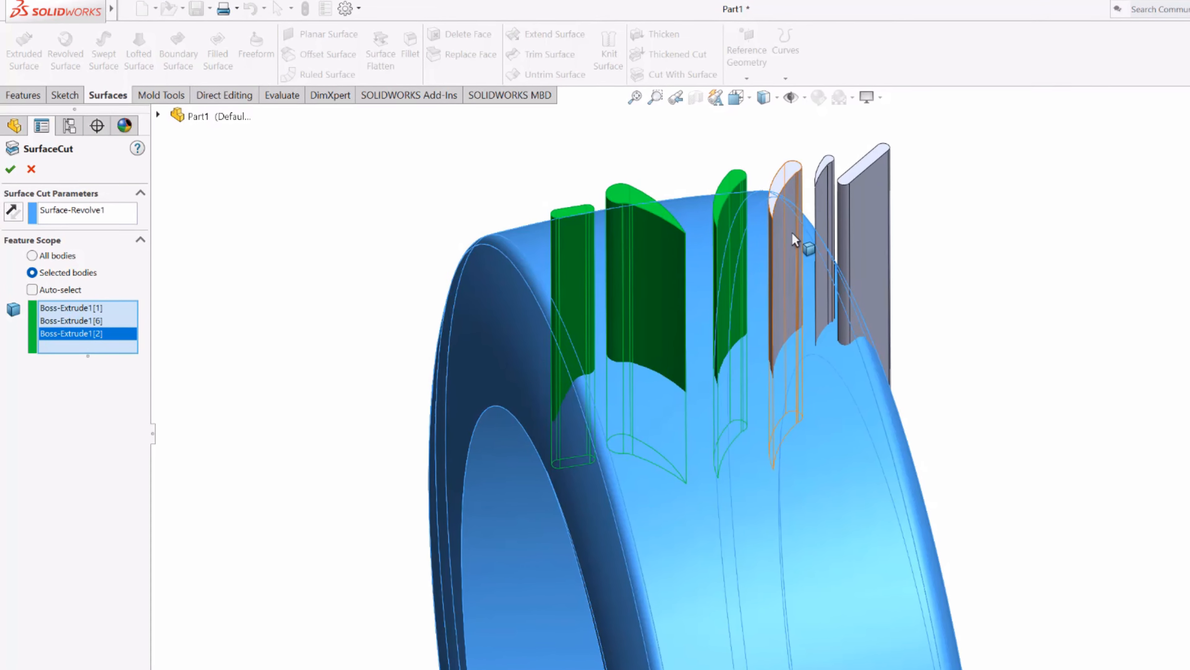
left_click(796, 240)
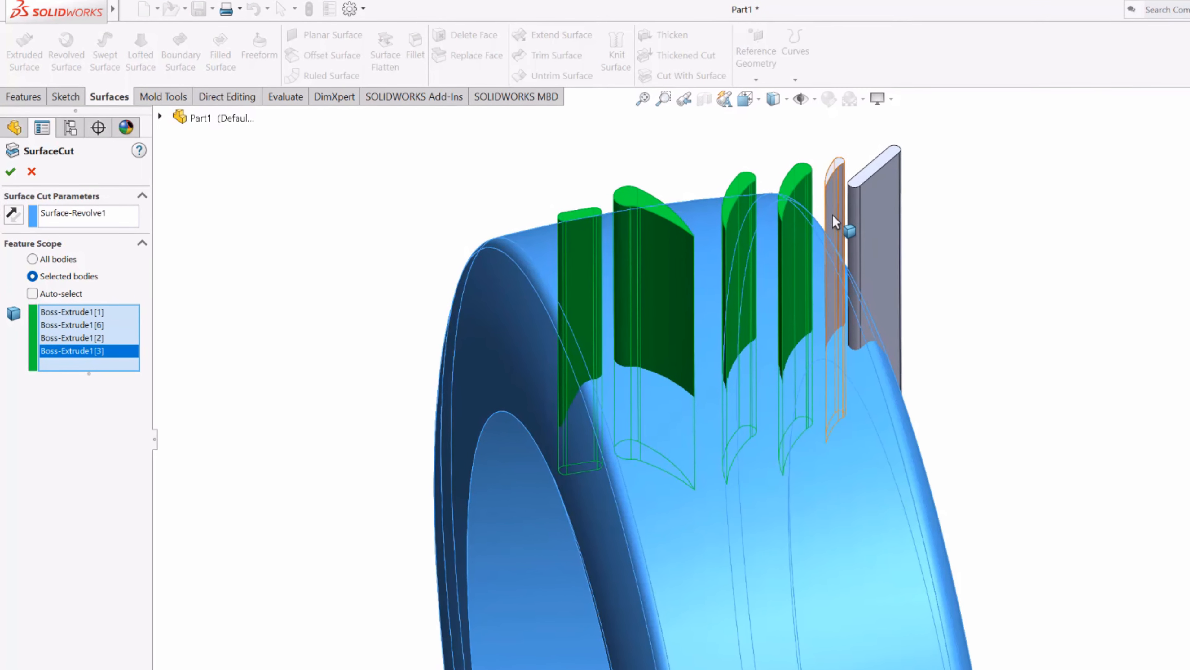
left_click(826, 234)
left_click(867, 221)
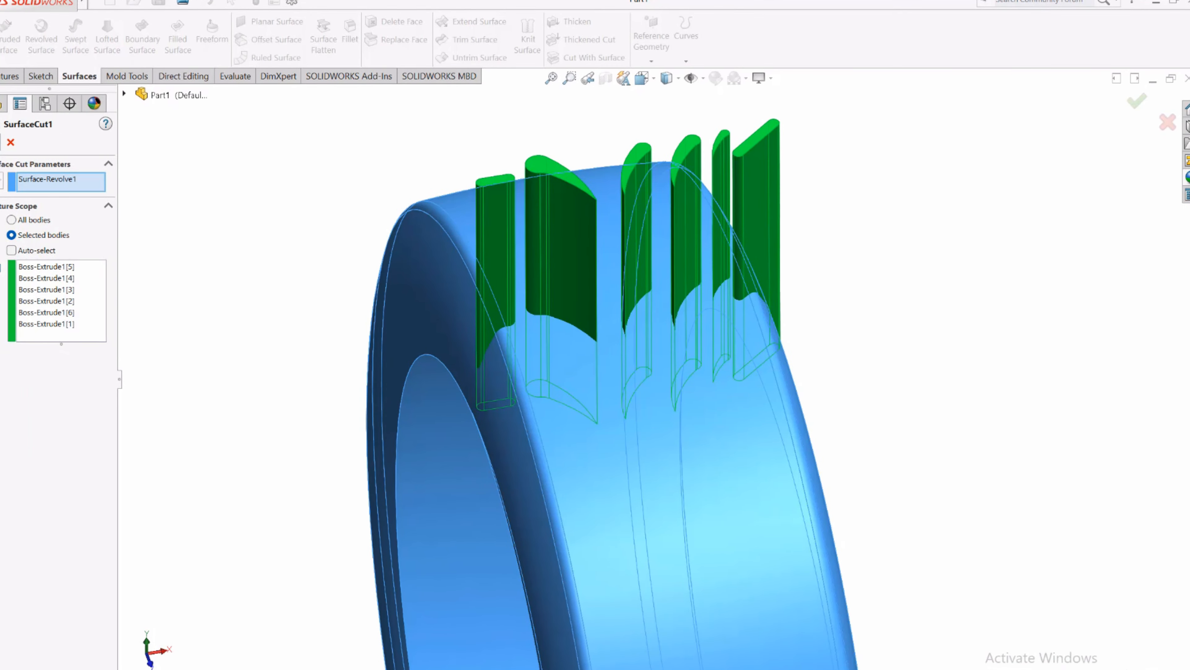
left_click(12, 201)
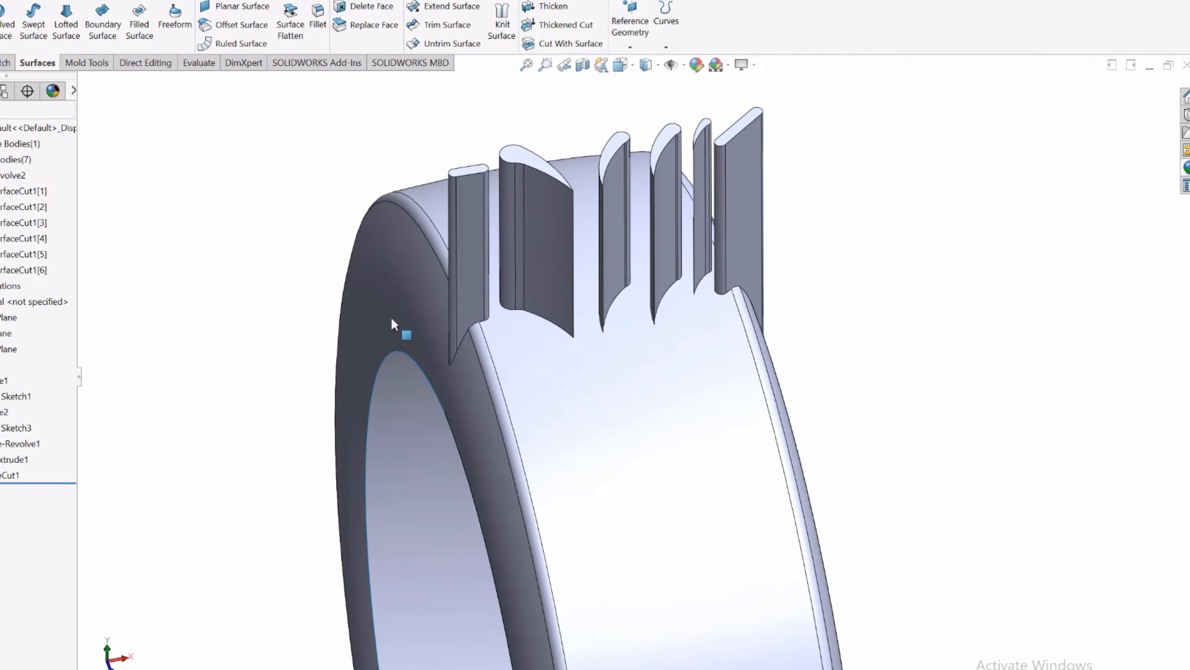
Step: Hide the revolved cutting surface and show the Revolve2 tire body again
left_click(380, 439)
left_click(146, 415)
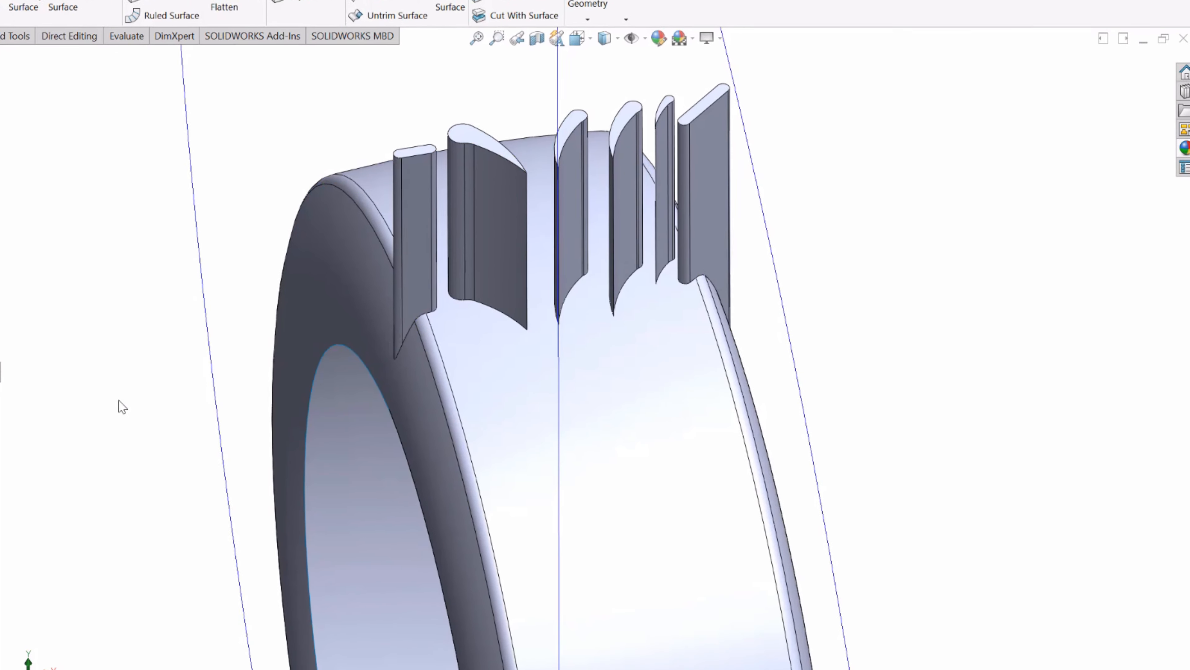
left_click(3, 459)
left_click(23, 336)
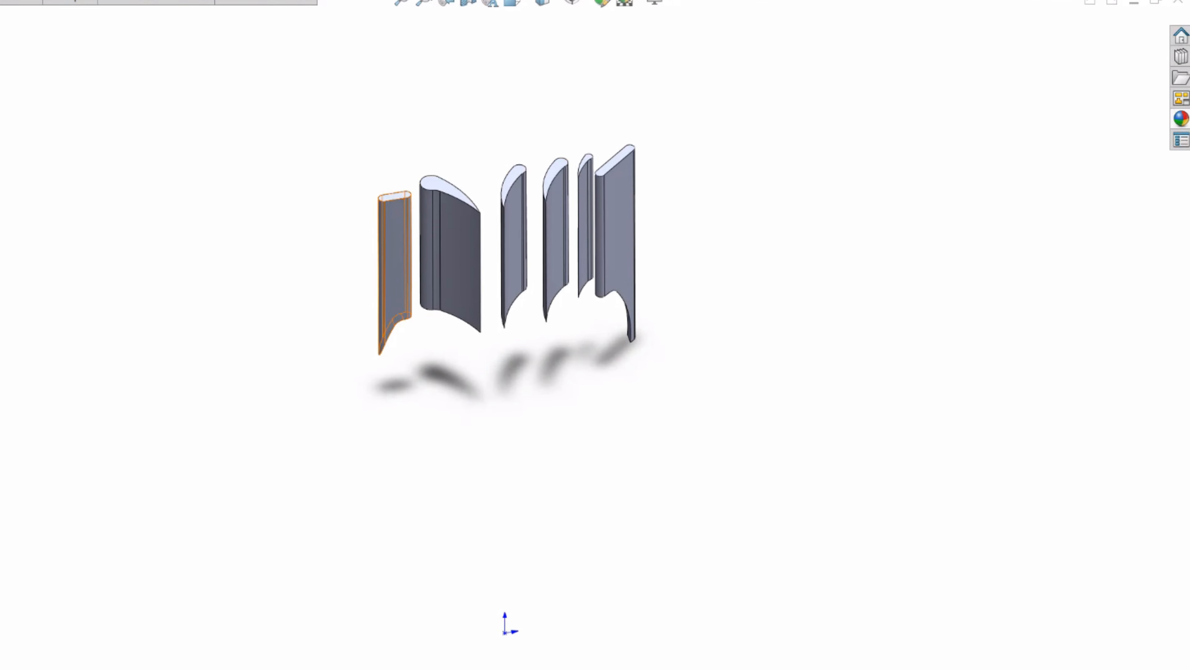
left_click(2, 422)
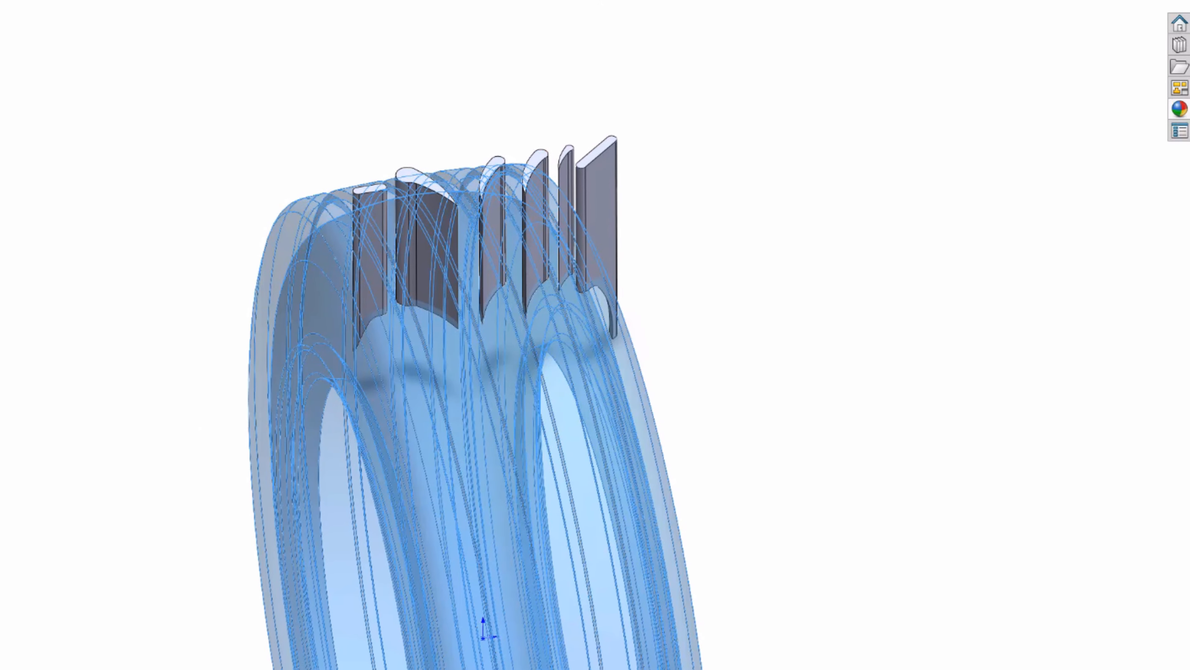
left_click(3, 394)
left_click(249, 263)
mouse_move(230, 289)
middle_mouse_down()
mouse_move(531, 346)
mouse_move(457, 333)
mouse_move(492, 338)
middle_mouse_up()
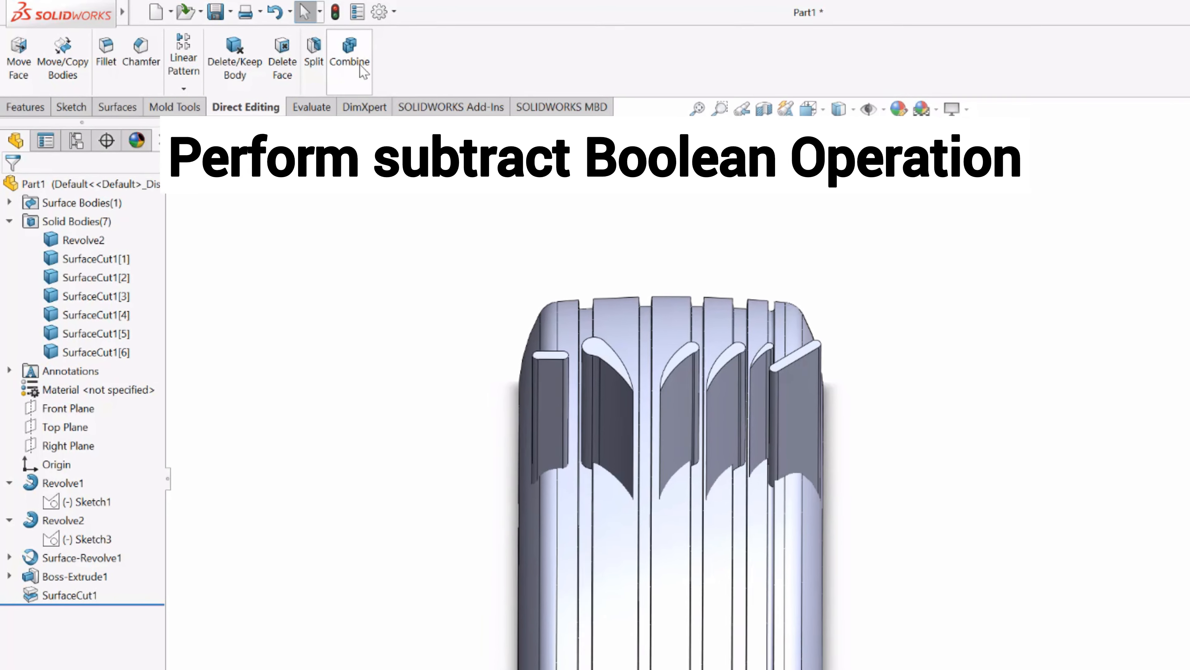
Step: Combine the bodies with Subtract, using Revolve2 as the main body and the six SurfaceCut1 bars as the bodies to combine
left_click(339, 66)
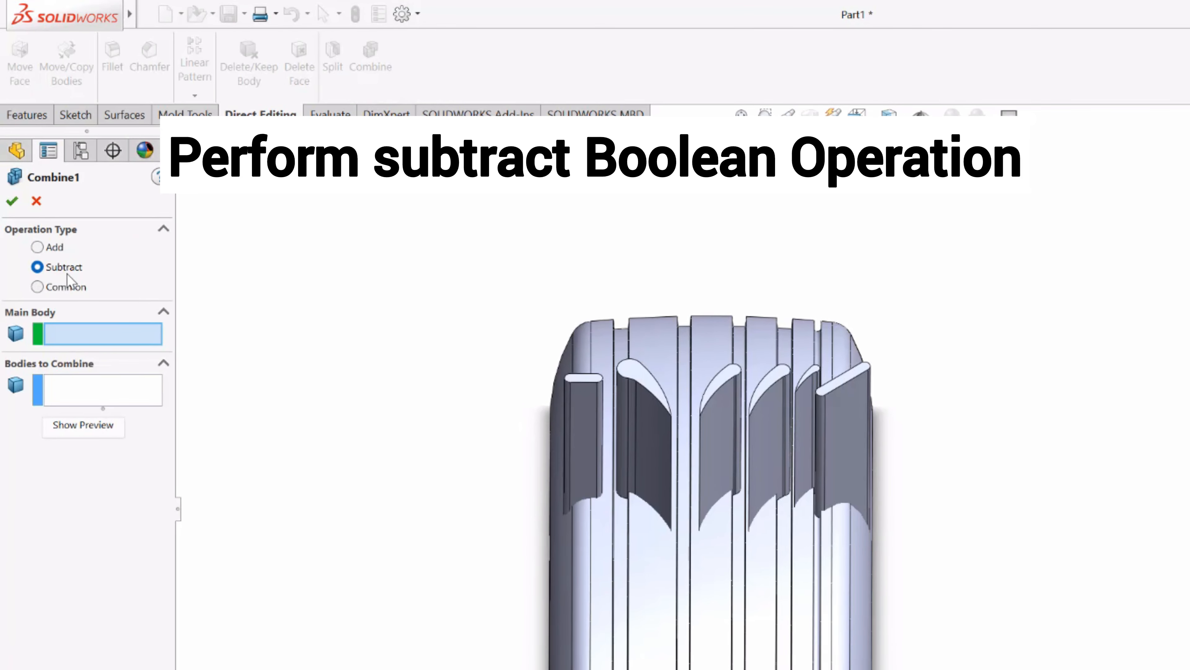
left_click(649, 571)
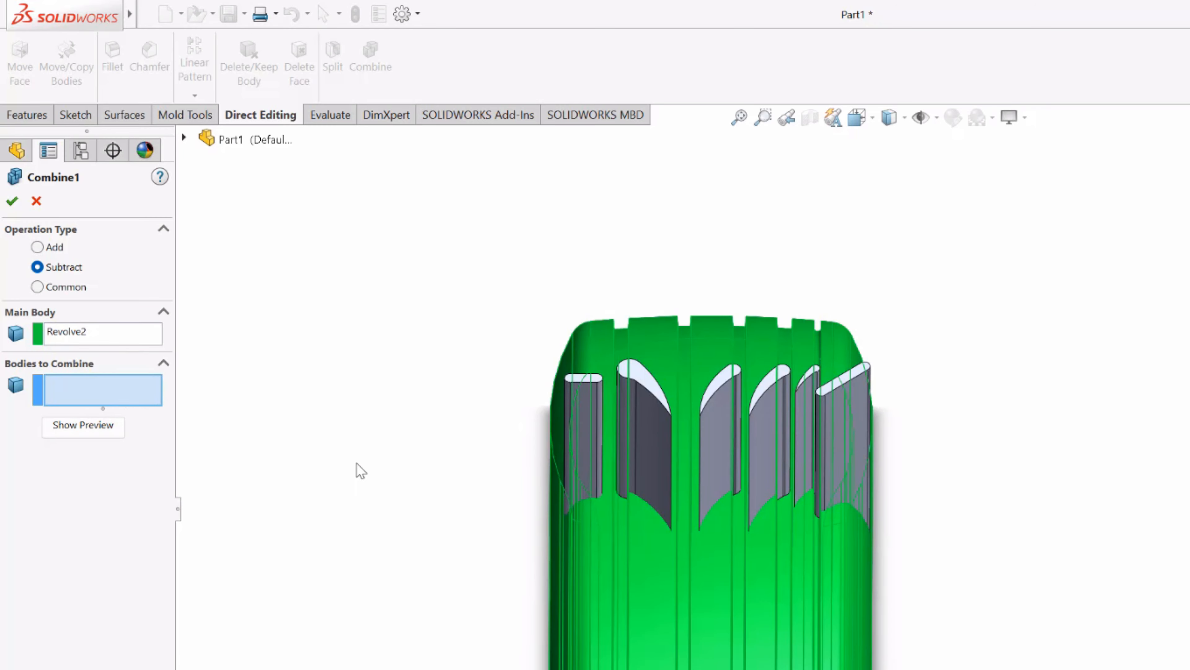
left_click(577, 416)
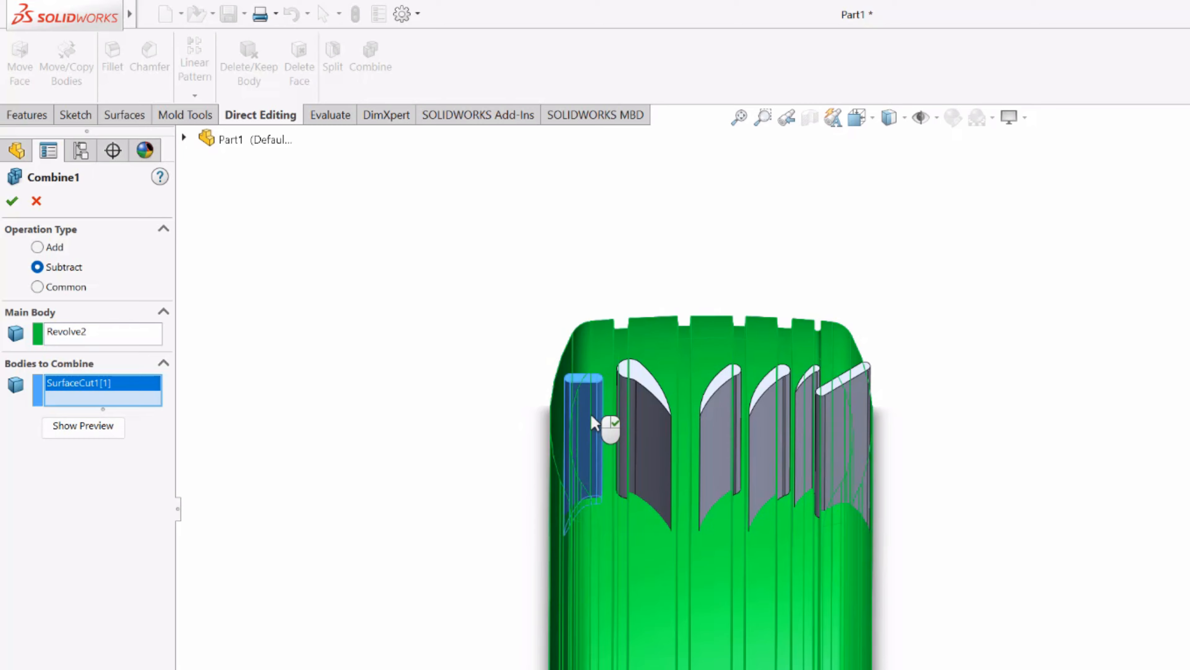
left_click(641, 415)
left_click(724, 439)
left_click(801, 433)
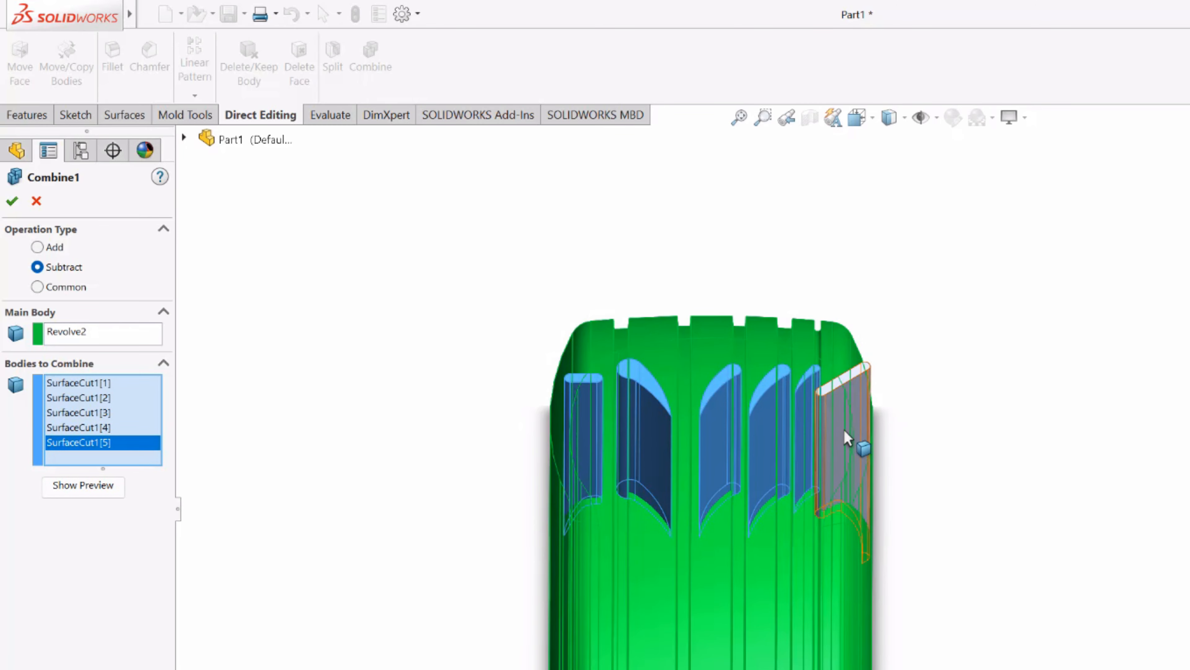
left_click(844, 431)
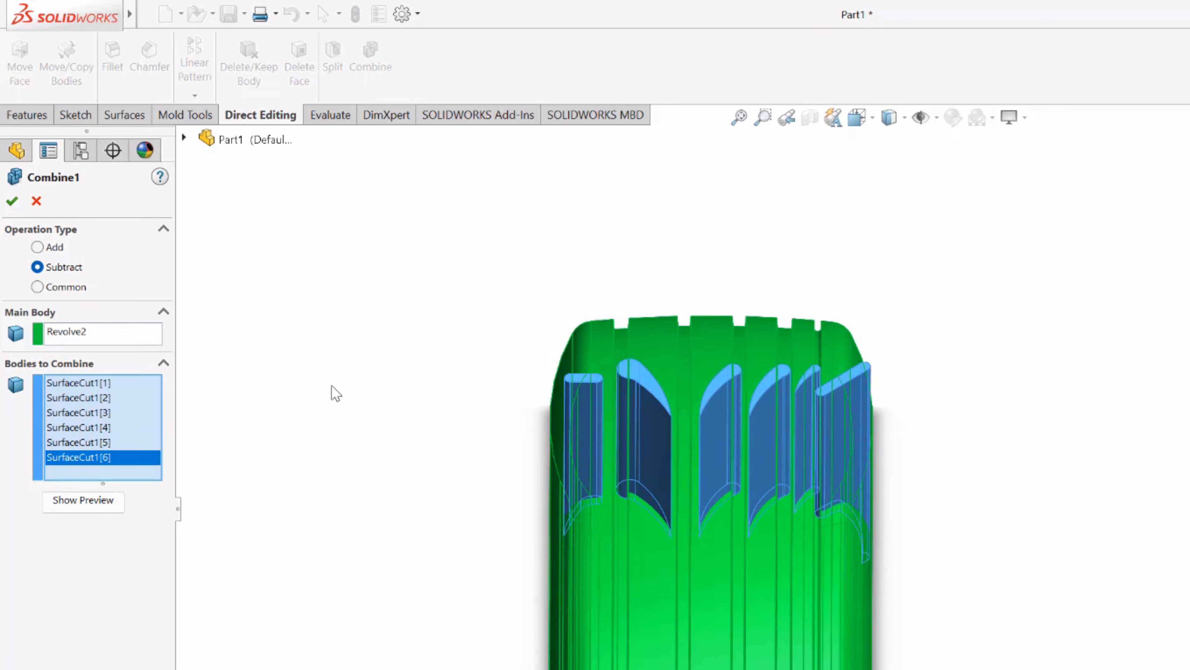
left_click(12, 203)
Step: Examine the tread grooves cut across the tire surface, including the slots at both shoulders
scroll(616, 558, "down", 3)
middle_click_drag(620, 426, 640, 569)
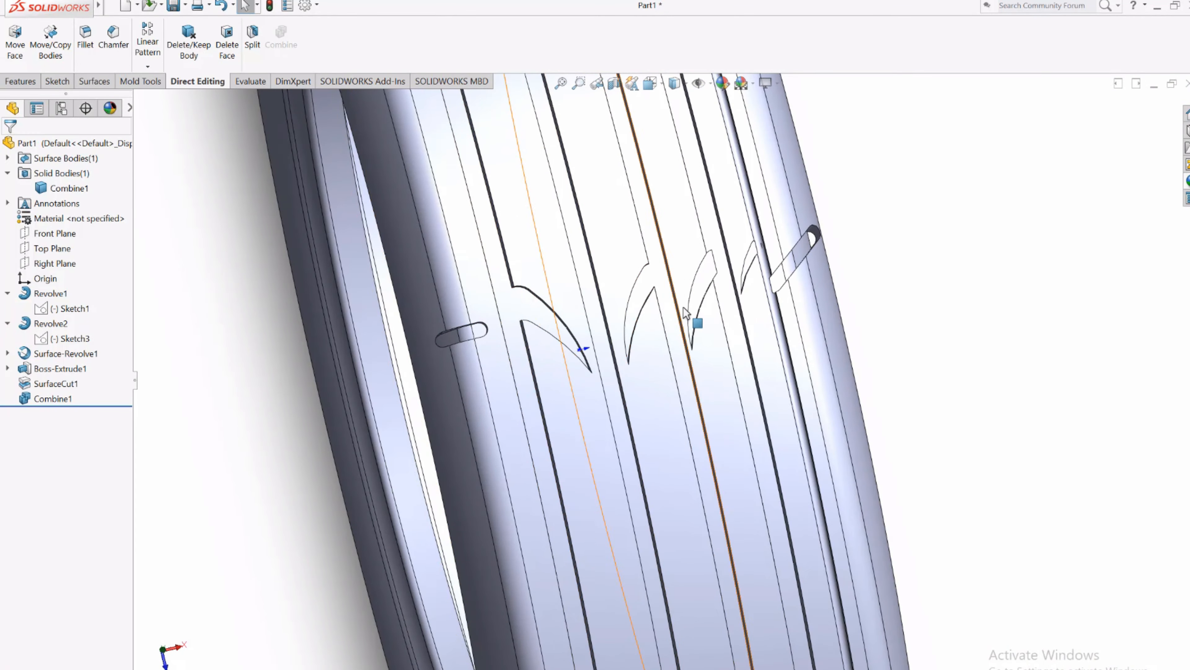
mouse_move(665, 338)
middle_mouse_down()
mouse_move(667, 354)
mouse_move(628, 341)
mouse_move(655, 370)
mouse_move(520, 356)
mouse_move(659, 369)
mouse_move(637, 357)
mouse_move(640, 338)
mouse_move(649, 351)
middle_mouse_up()
scroll(755, 274, "down", 8)
left_click(668, 371)
scroll(620, 384, "up", 10)
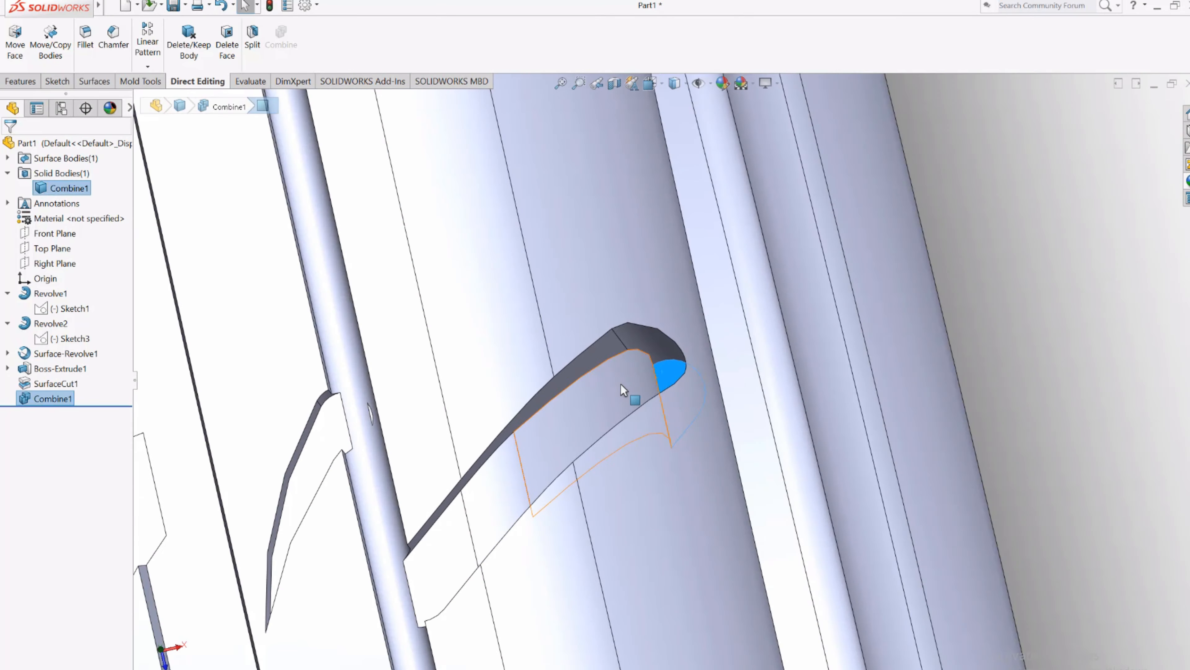
middle_click_drag(445, 429, 475, 354)
scroll(460, 436, "down", 6)
scroll(475, 355, "up", 8)
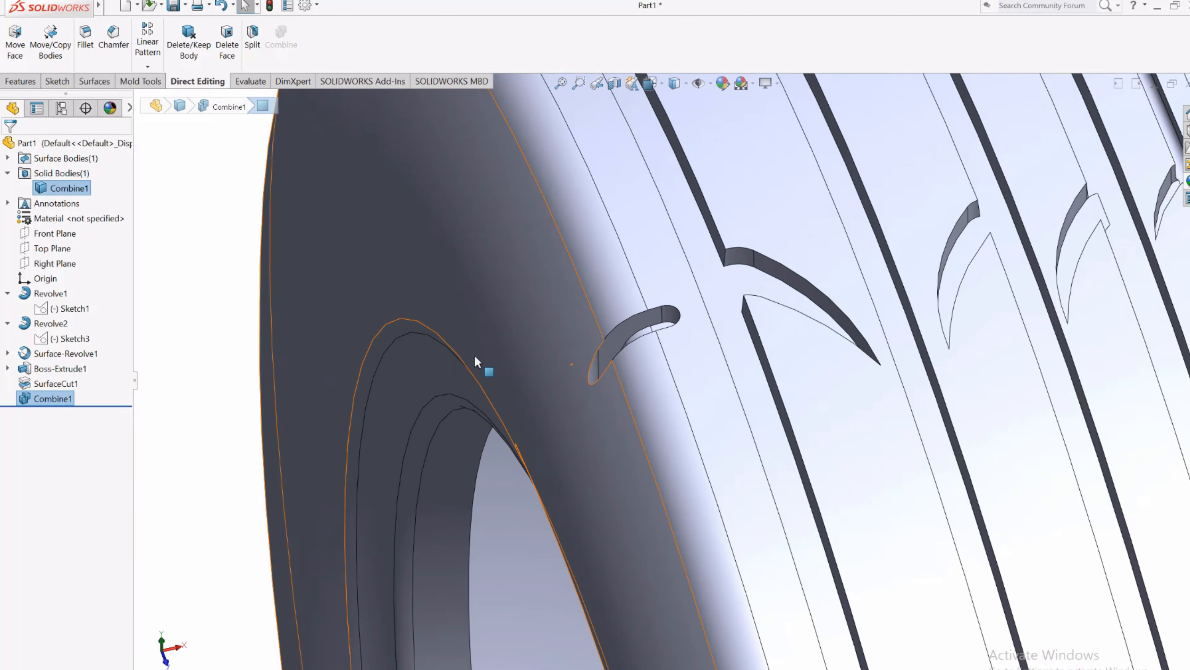
scroll(663, 365, "down", 5)
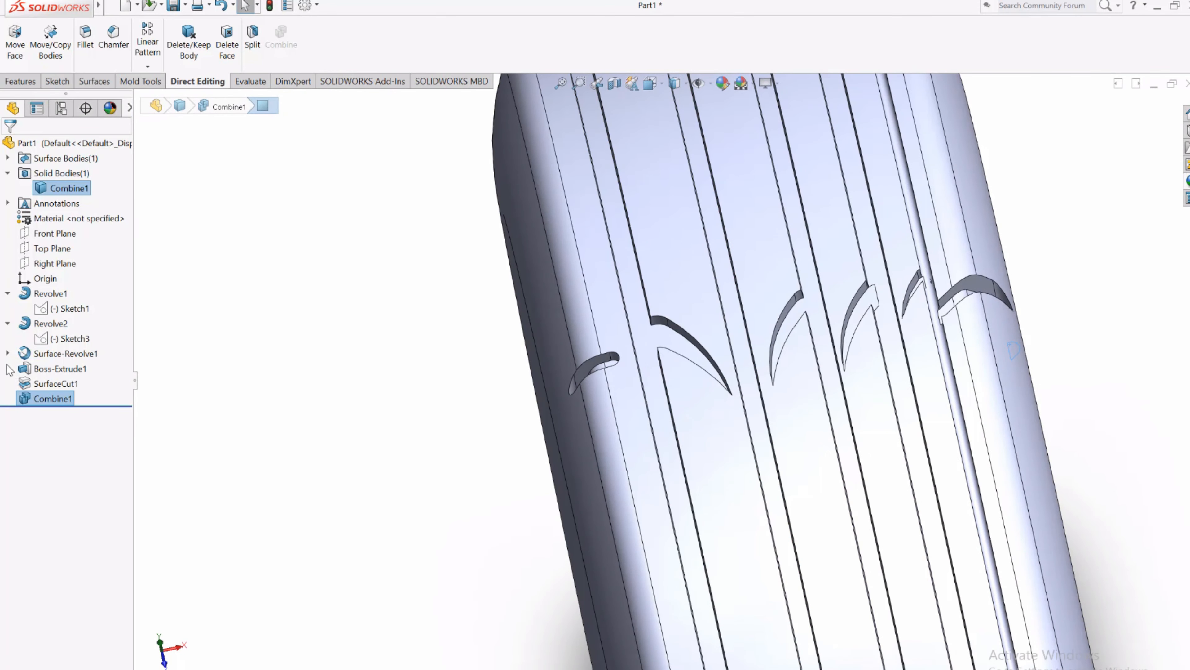
Step: Edit the tread sketch under Boss-Extrude1 and dimension the horizontal slot's outer end 97 mm from the origin
left_click(63, 352)
left_click(550, 396)
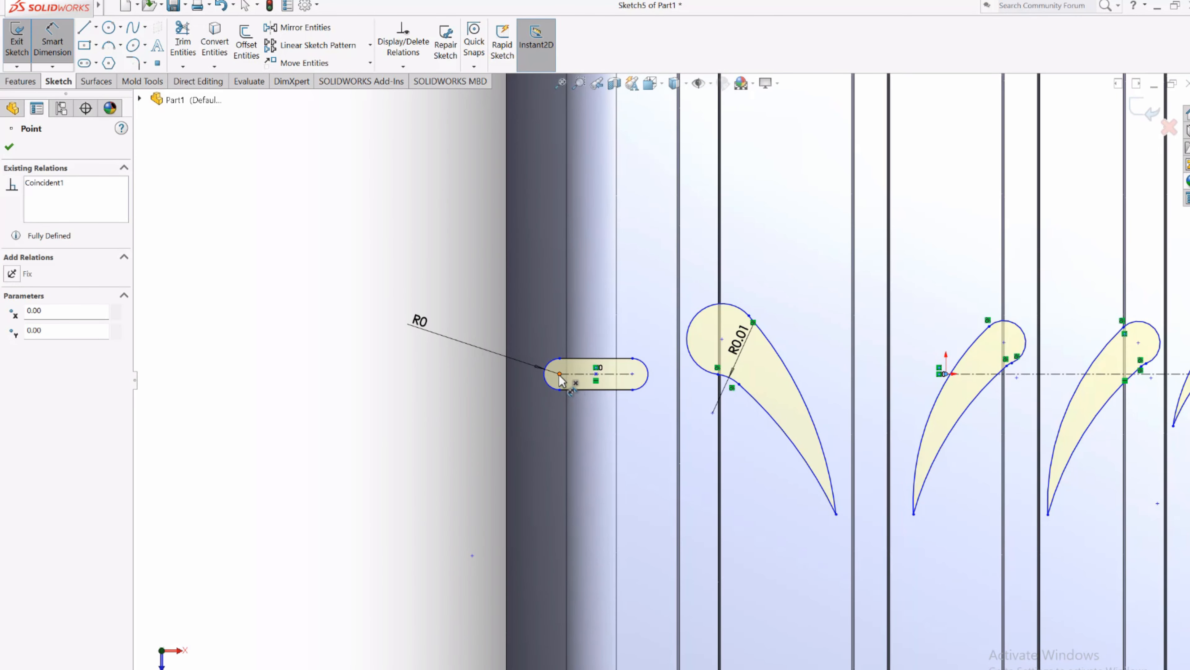
left_click(540, 450)
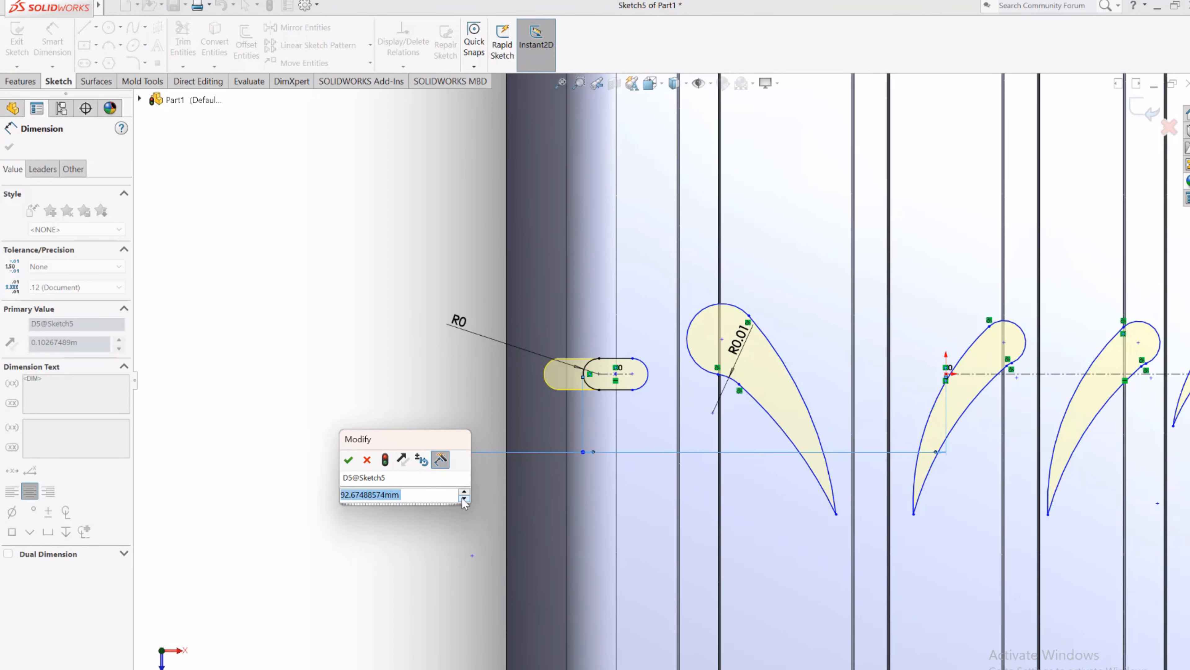
key("Return")
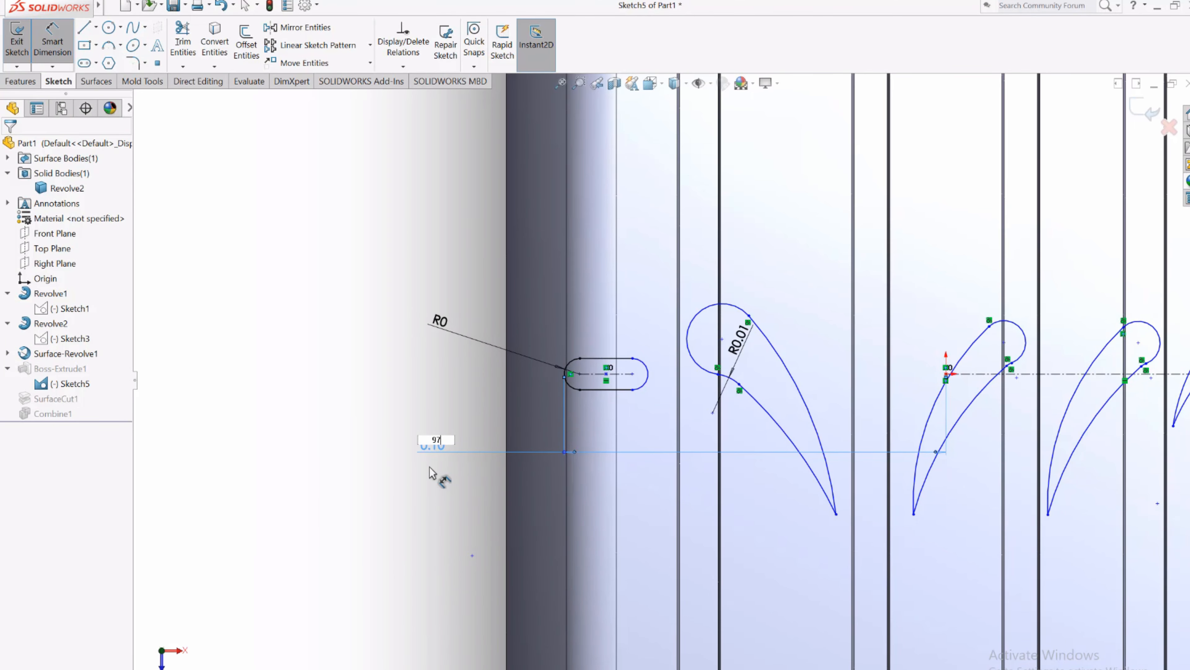
Step: Dimension the horizontal distance from the slot's inner arc centre to the origin
scroll(431, 474, "up", 2)
scroll(590, 359, "down", 4)
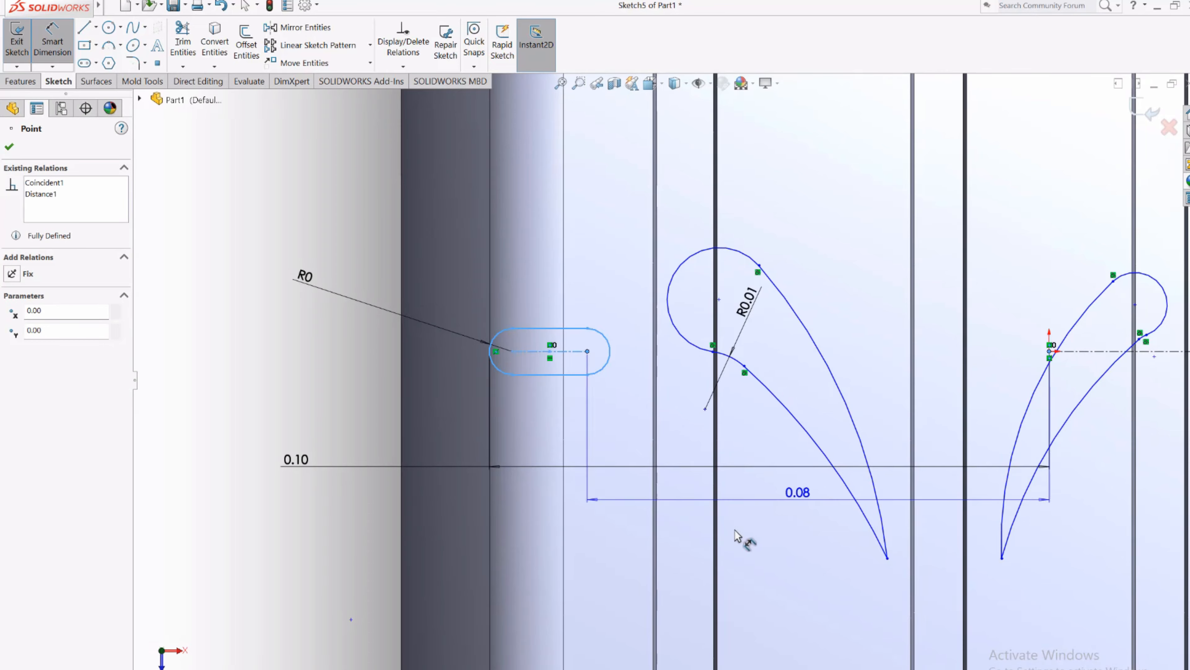
scroll(738, 537, "up", 2)
left_click(483, 516)
key("Return")
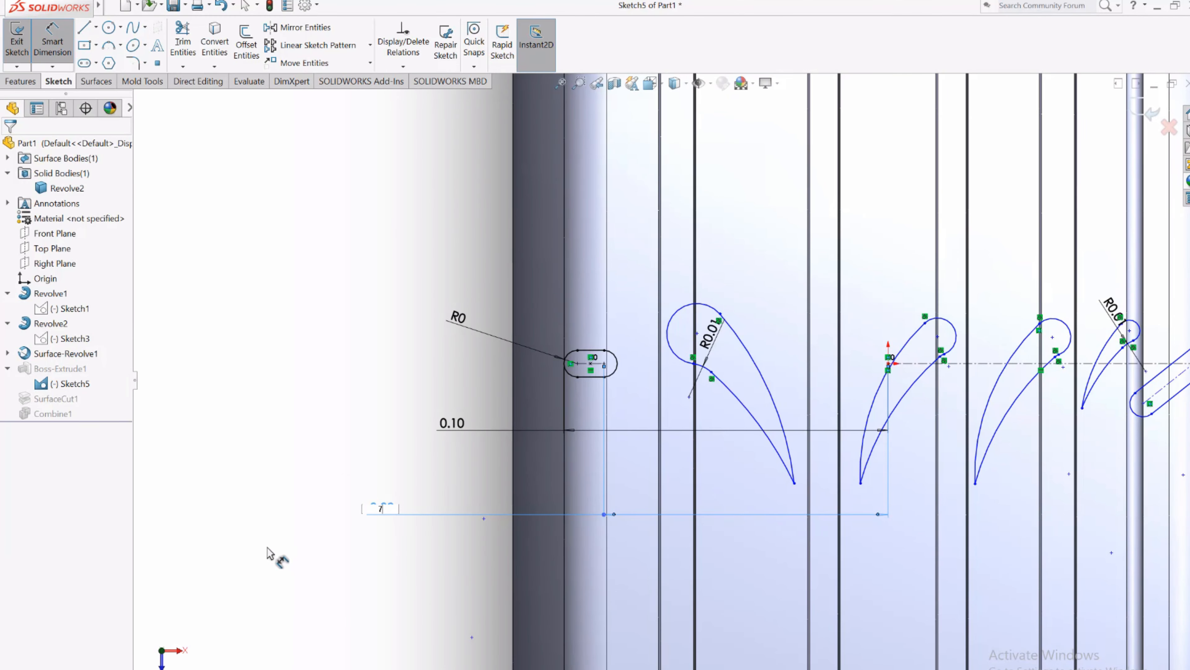
Step: Shorten the three larger curved tread profiles by moving their pointed tips up to about 28.6 mm from the horizontal centreline
scroll(422, 497, "up", 3)
scroll(601, 444, "down", 3)
left_click(600, 442)
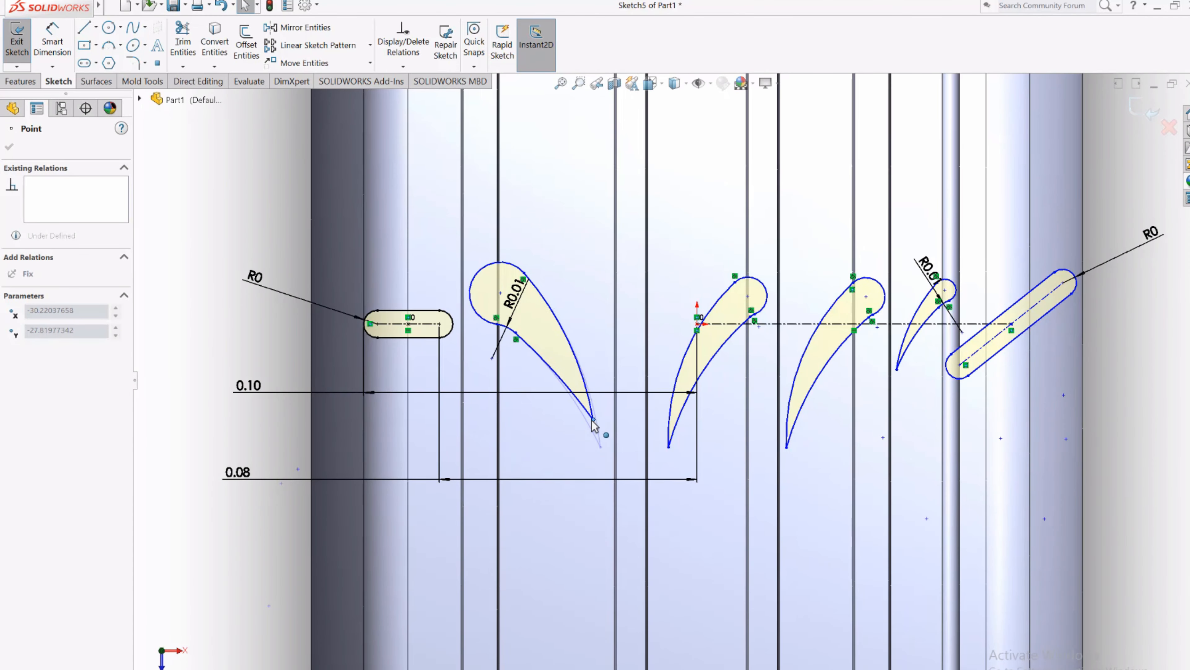
left_click_drag(670, 448, 624, 426)
scroll(697, 475, "up", 1)
key("ctrl+z")
scroll(699, 450, "down", 3)
left_click(626, 452)
left_click_drag(797, 419, 797, 418)
scroll(863, 457, "up", 3)
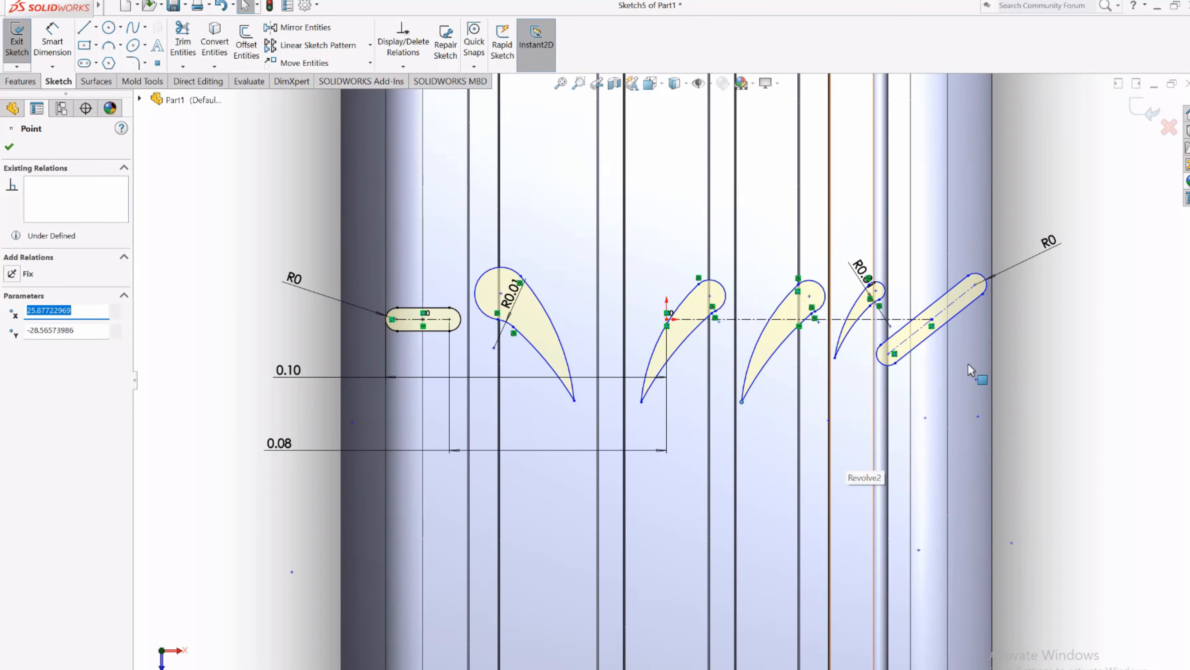
scroll(971, 361, "down", 4)
scroll(790, 473, "up", 3)
Step: Shorten the slanted slot by moving its outer end inward, and finish editing the tread sketch
left_click(52, 42)
scroll(672, 419, "up", 6)
scroll(670, 418, "down", 2)
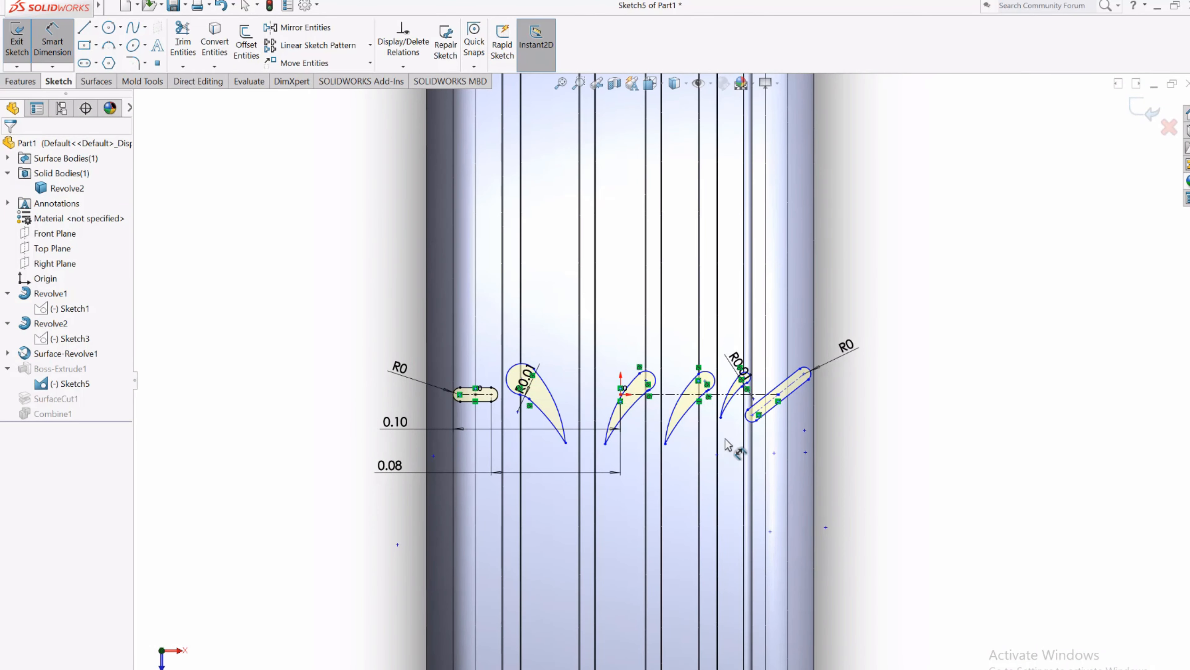
scroll(725, 453, "down", 2)
key("Escape")
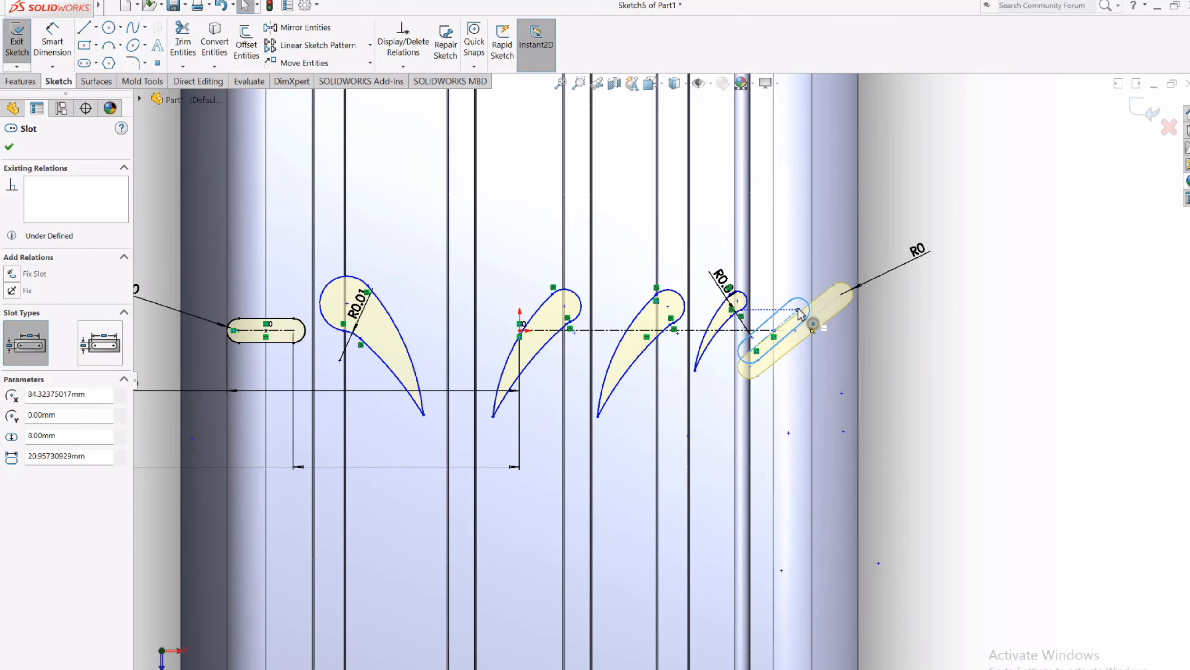
scroll(656, 366, "up", 3)
left_click(16, 42)
Step: Roll the model back to before Combine1 and hide the Revolve2 tire body, leaving the undersides of the bars in view
middle_click_drag(553, 422, 656, 403)
left_click_drag(91, 423, 89, 407)
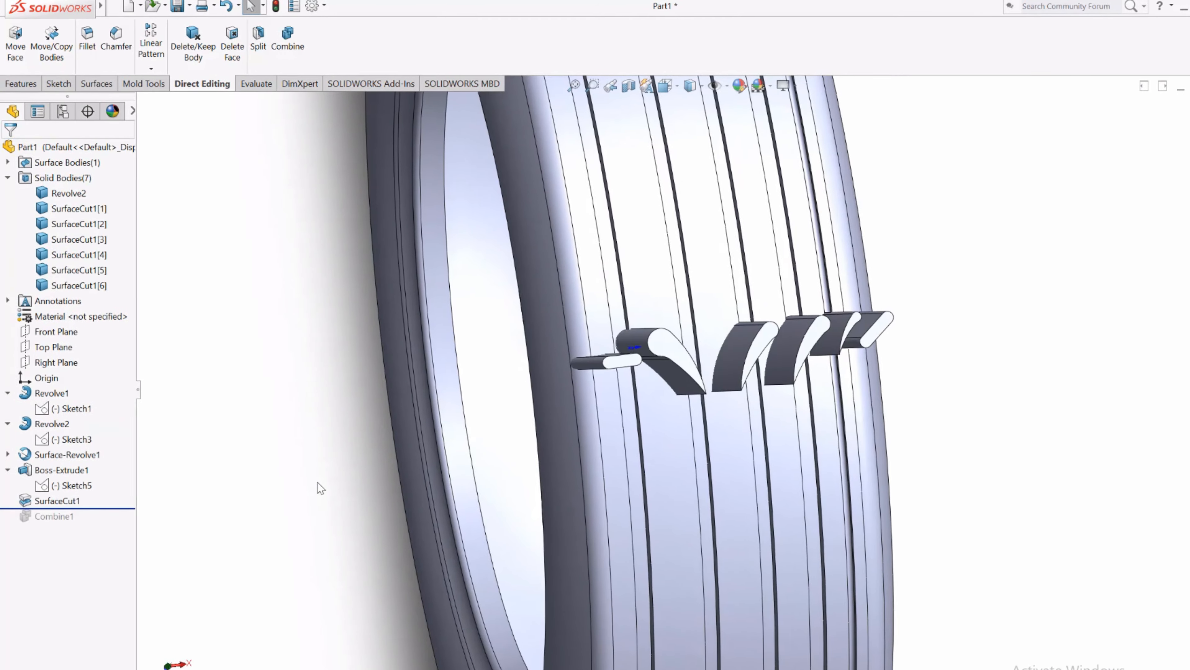
middle_click_drag(322, 486, 370, 413)
scroll(751, 254, "up", 3)
scroll(750, 249, "down", 4)
left_click(469, 253)
scroll(422, 321, "up", 3)
left_click(70, 196)
left_click(73, 162)
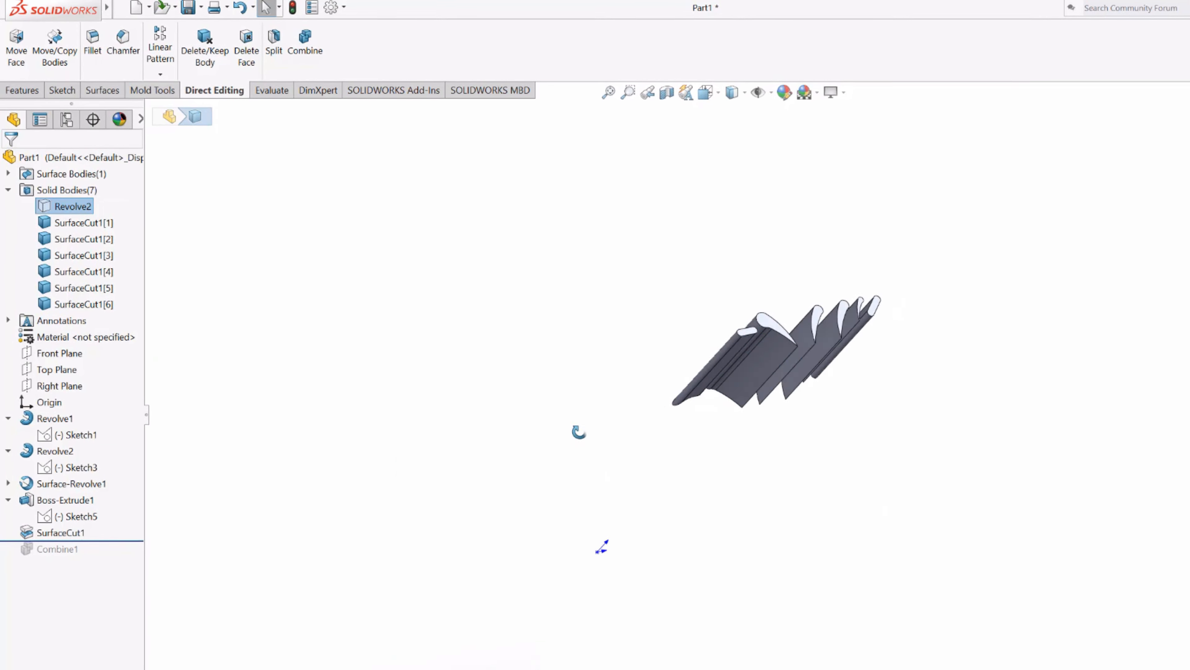
scroll(838, 378, "down", 3)
middle_click_drag(579, 431, 918, 436)
left_click(196, 218)
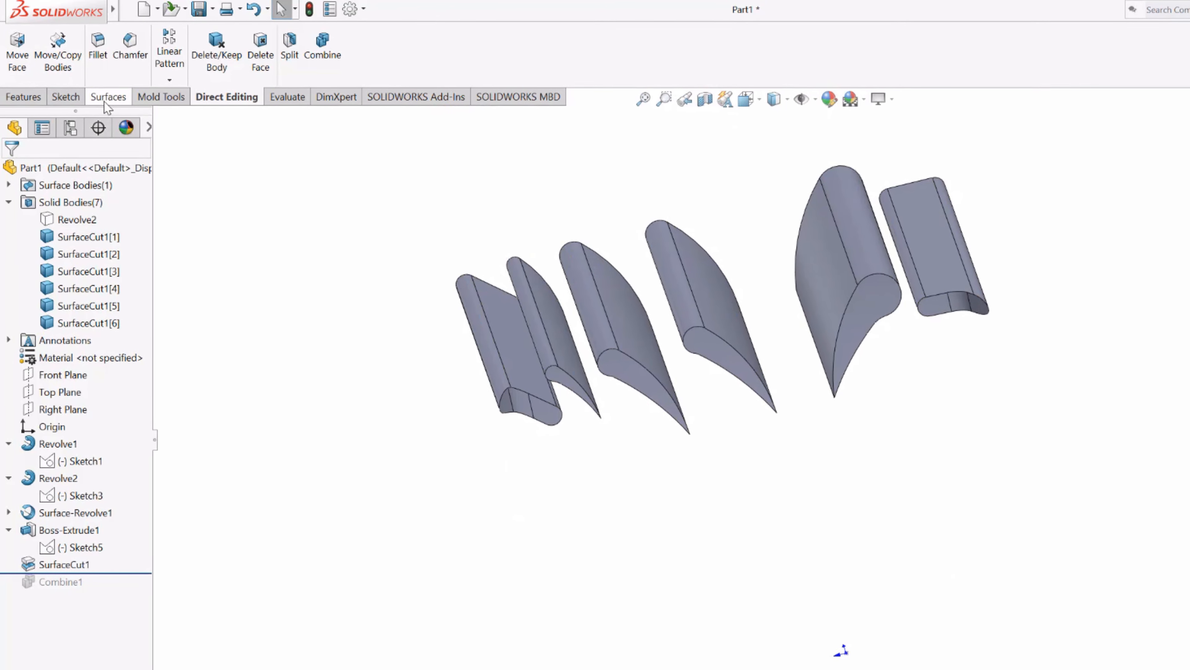
Step: Try a 2 mm fillet on the inner end face of the largest curved bar
left_click(101, 52)
left_click(877, 312)
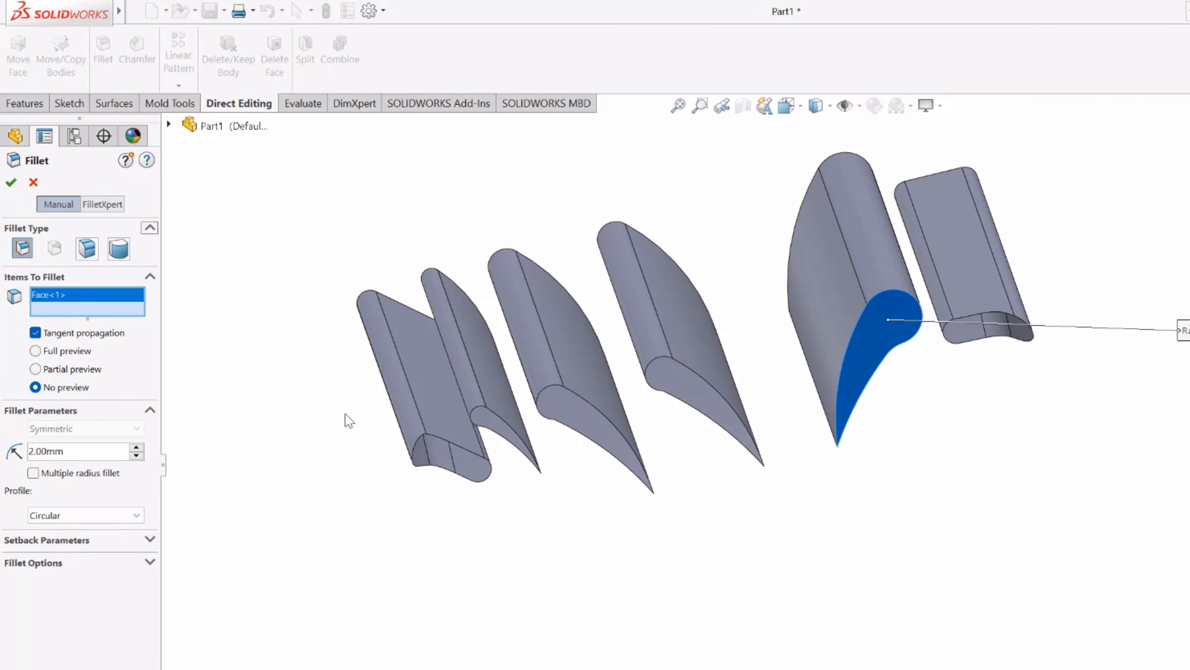
key("Return")
right_click(51, 624)
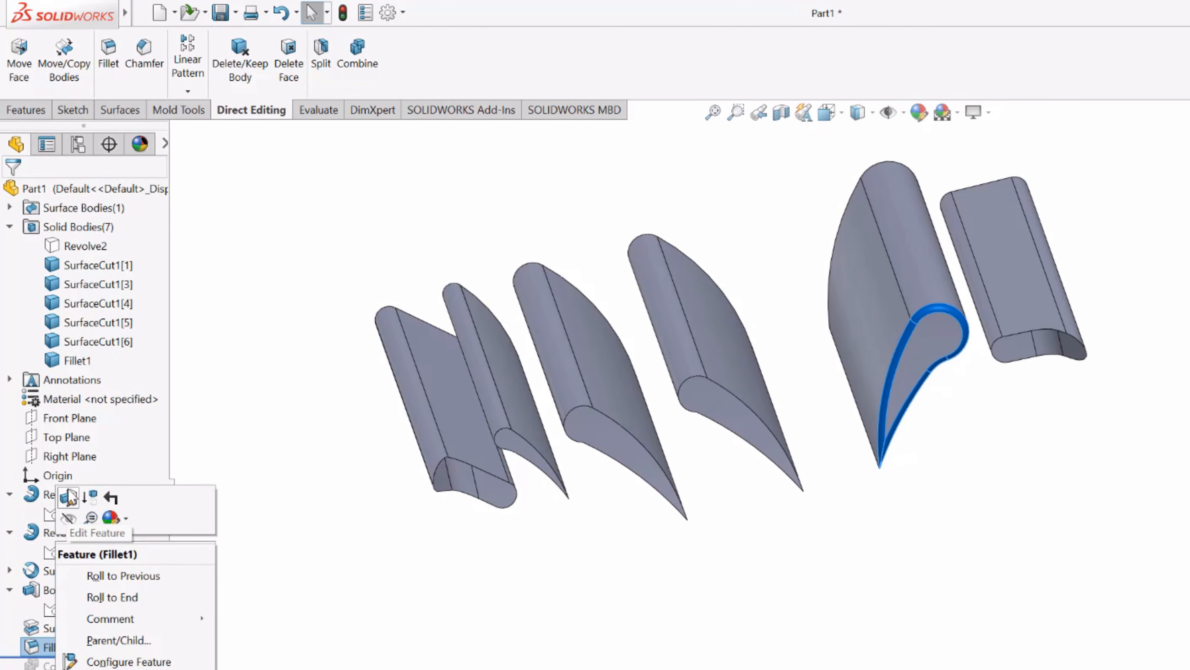
left_click(75, 480)
key("Return")
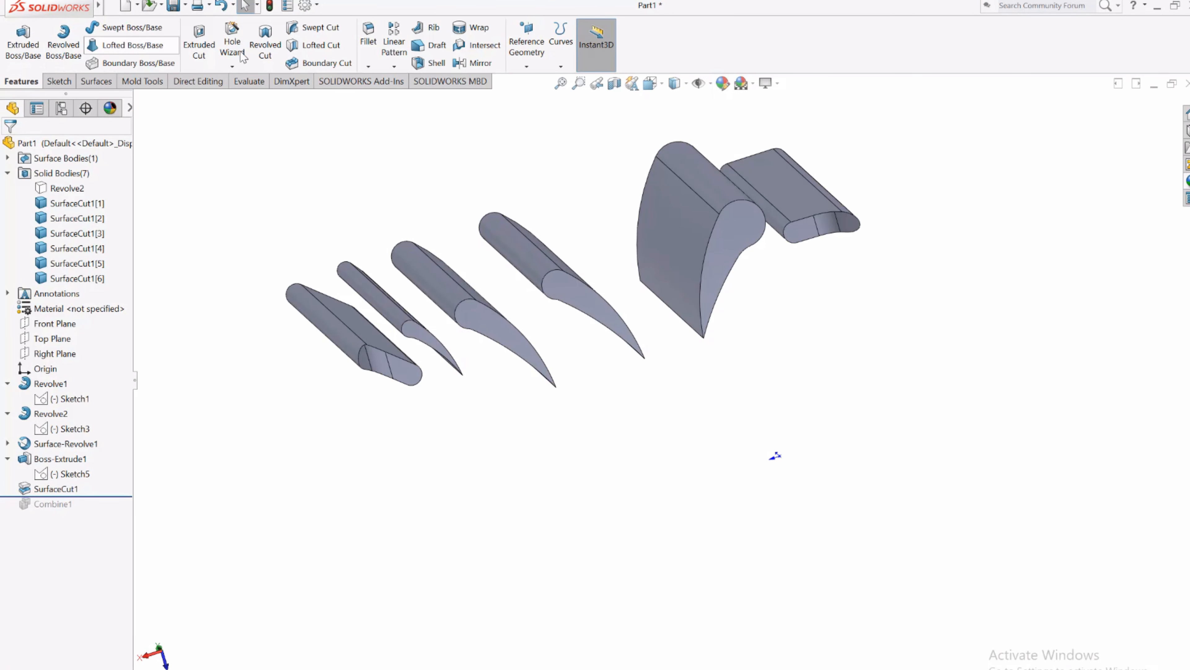
Step: Fillet the inner end edges of the slanted slot bar and the smallest curved bar with a 2.5 mm radius
left_click(398, 361)
scroll(397, 361, "down", 3)
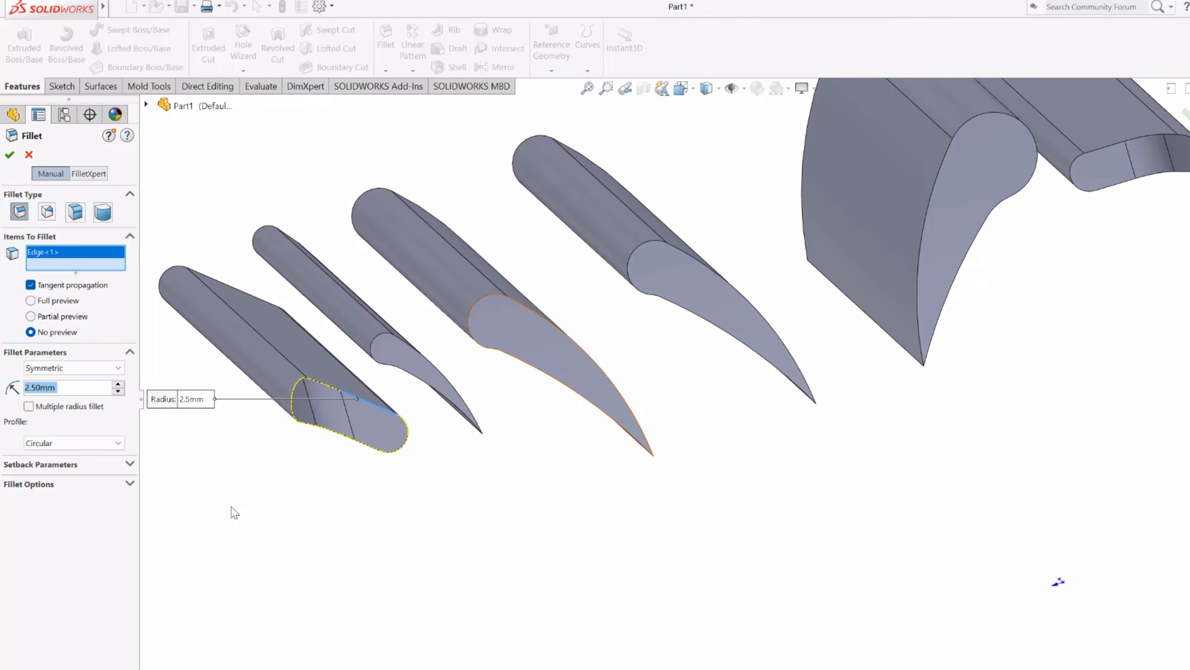
key("Return")
left_click(402, 42)
left_click(388, 344)
key("Return")
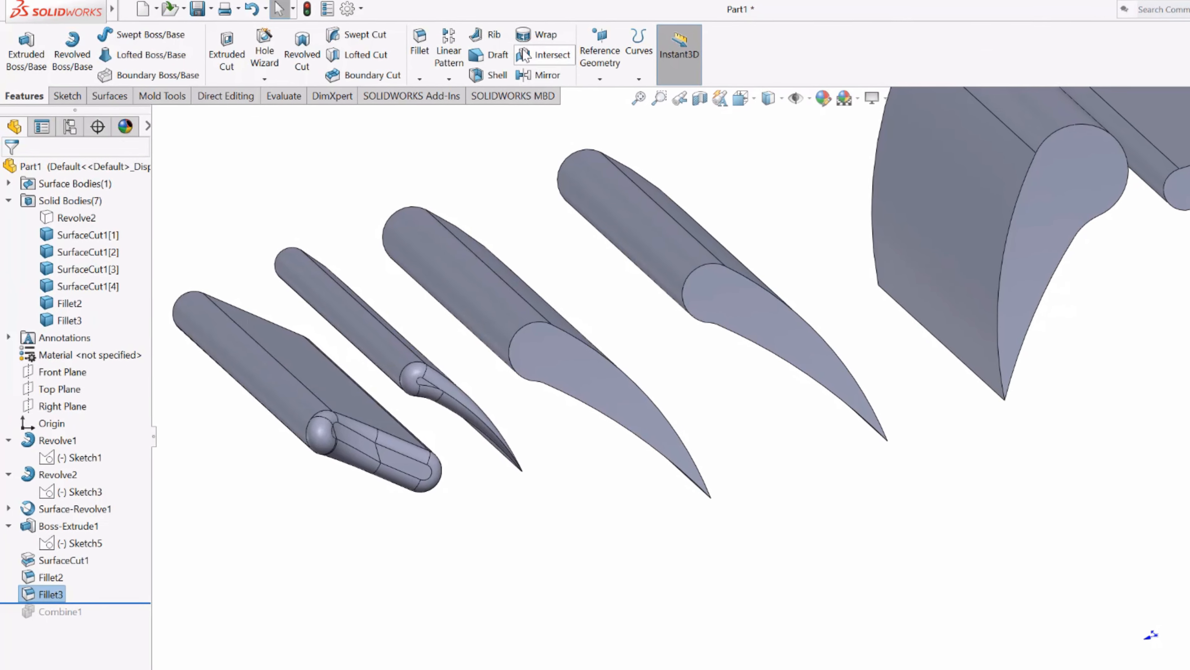
Step: Add 2.5 mm fillets to the inner end edges of the two middle curved bars
left_click(396, 42)
left_click(500, 303)
key("Return")
left_click(428, 45)
left_click(707, 286)
key("Return")
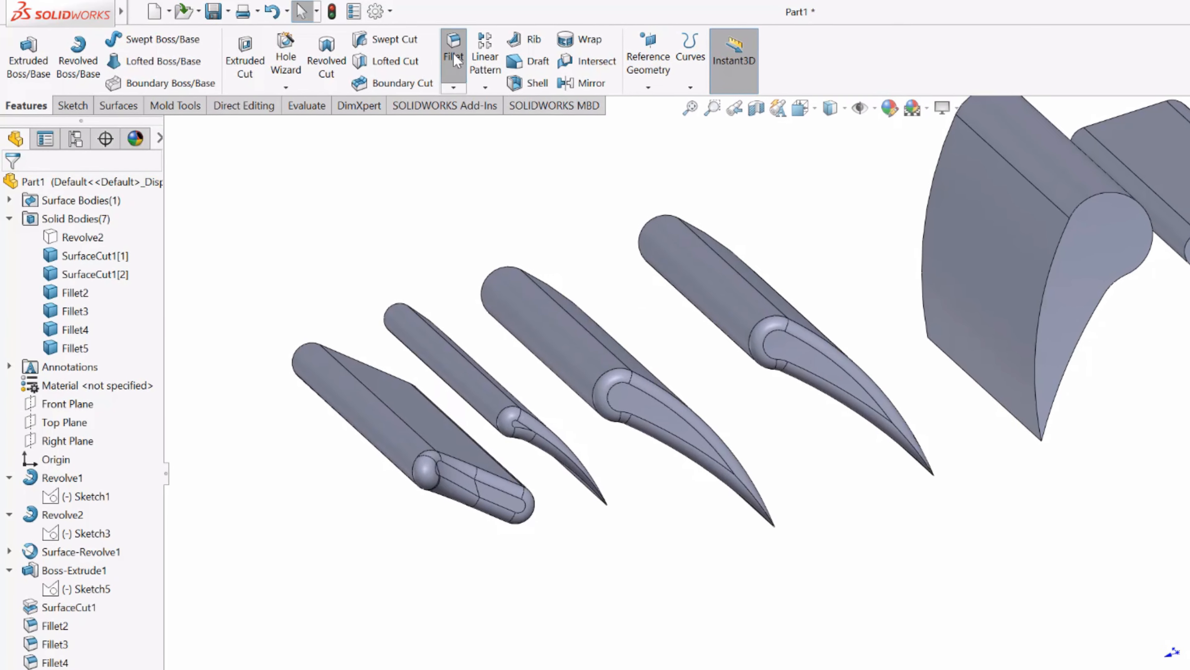
Step: Round the inner ends of the largest curved bar and the remaining straight slot bar with 2.5 mm fillets
left_click(428, 45)
left_click(1072, 274)
key("Return")
left_click(461, 45)
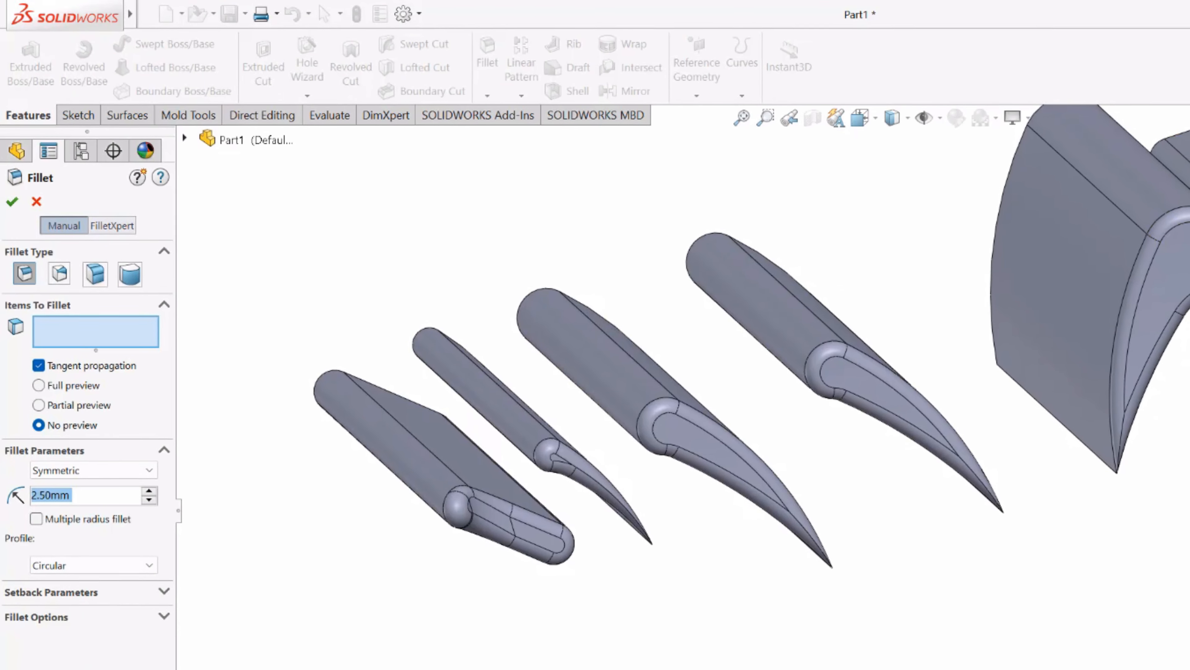
left_click(1007, 175)
key("Return")
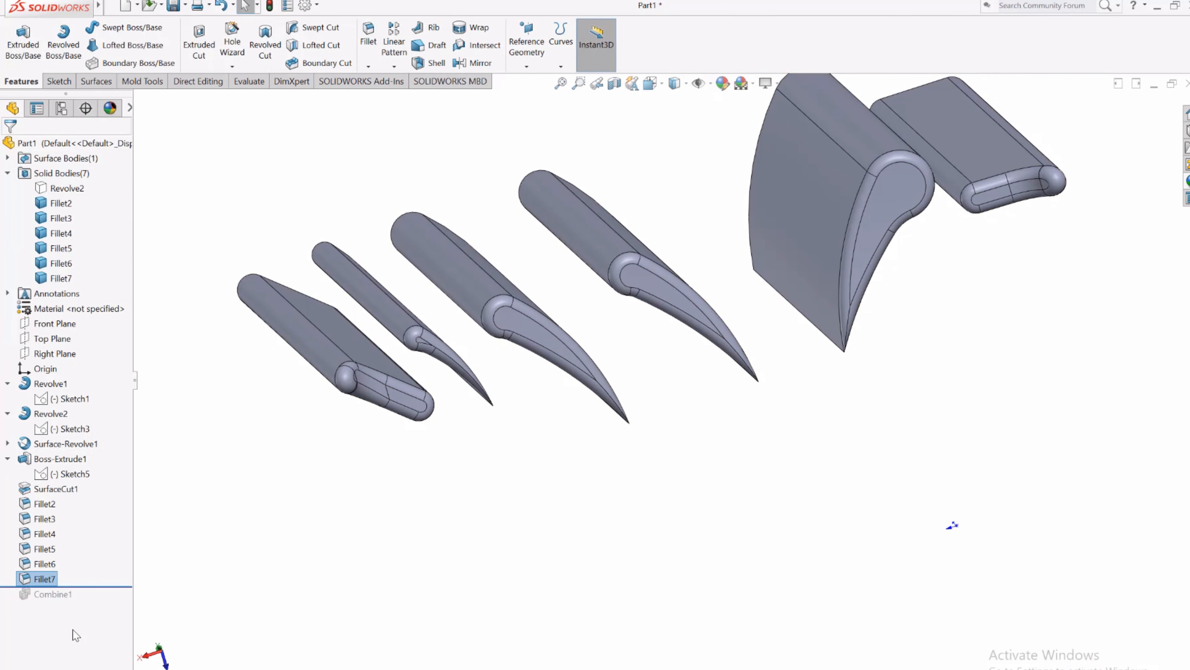
Step: Show the Revolve2 tire body again and roll the model forward to include Combine1
left_click(83, 192)
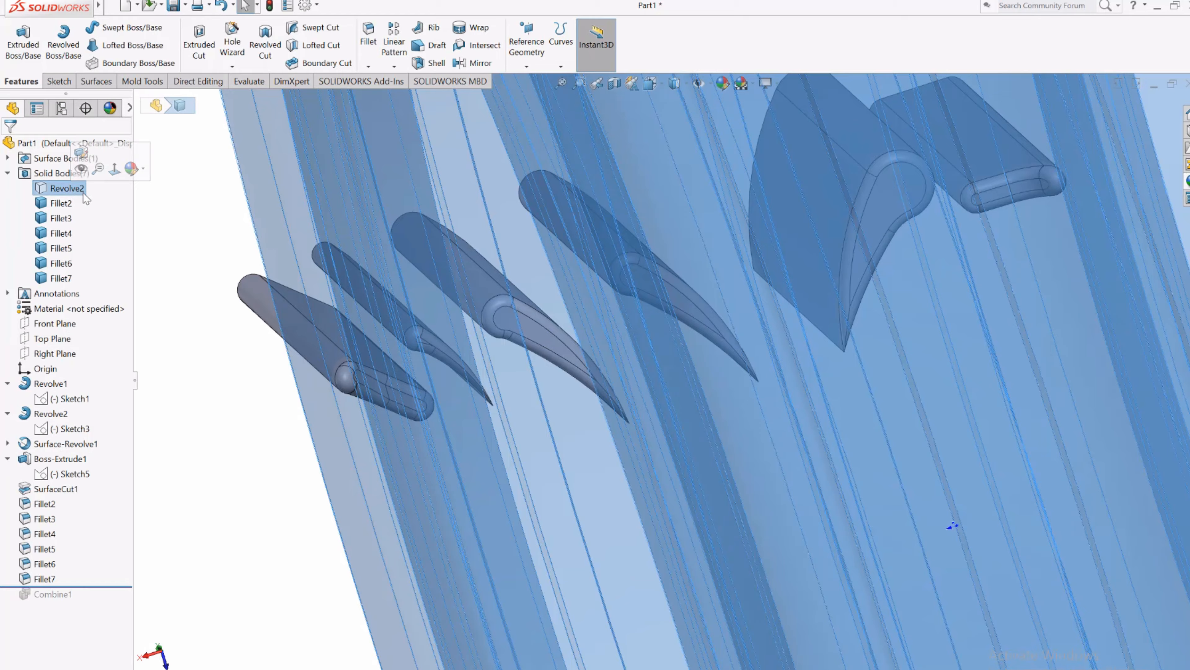
left_click(83, 172)
scroll(426, 400, "up", 5)
middle_click_drag(428, 400, 330, 323)
scroll(331, 325, "up", 3)
left_click(331, 324)
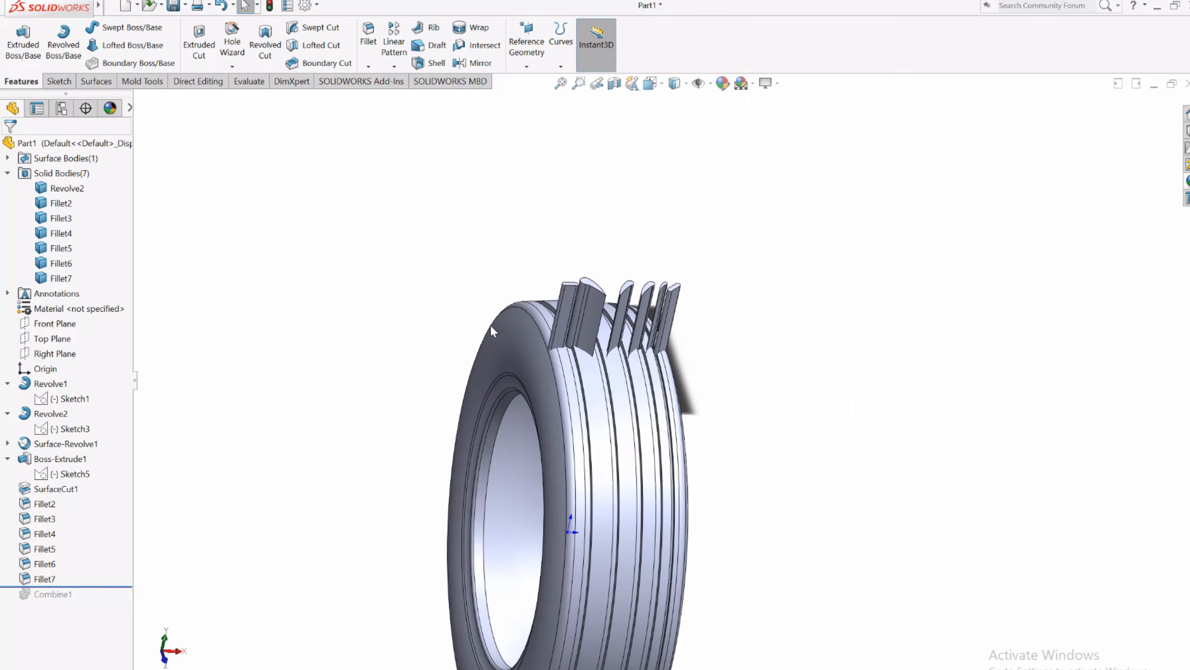
scroll(490, 329, "down", 5)
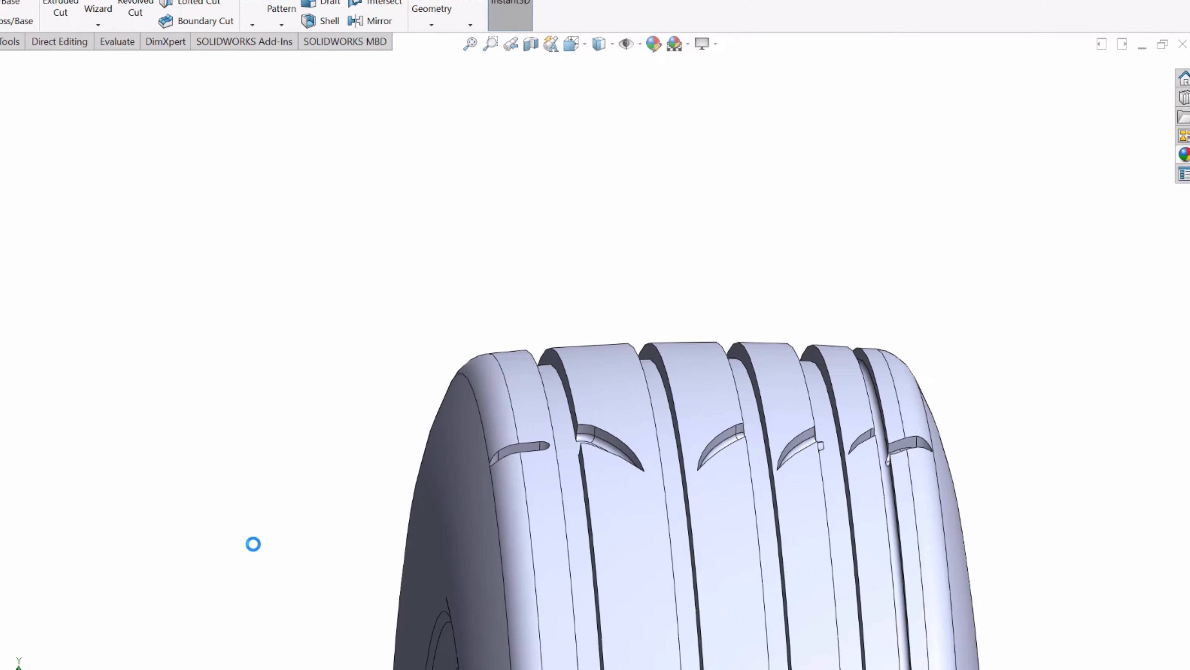
Step: Examine the rounded tread grooves up close, checking how the horizontal slot meets the tire's shoulder
middle_click_drag(252, 542, 465, 561)
scroll(465, 561, "down", 8)
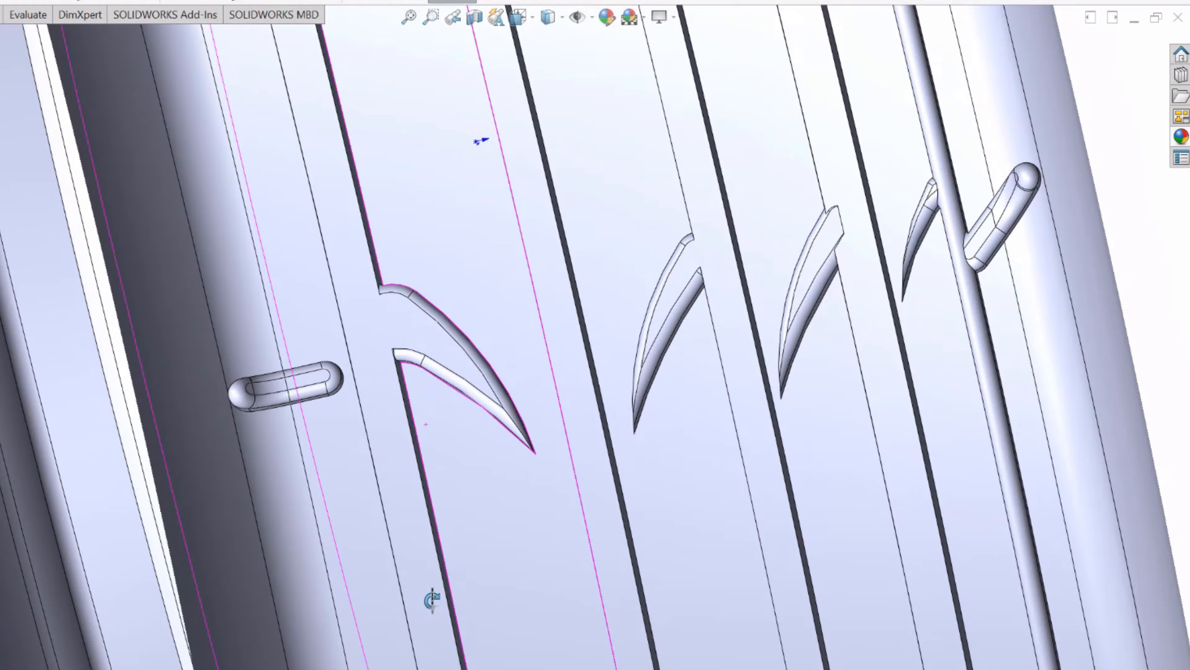
middle_click_drag(432, 601, 326, 583)
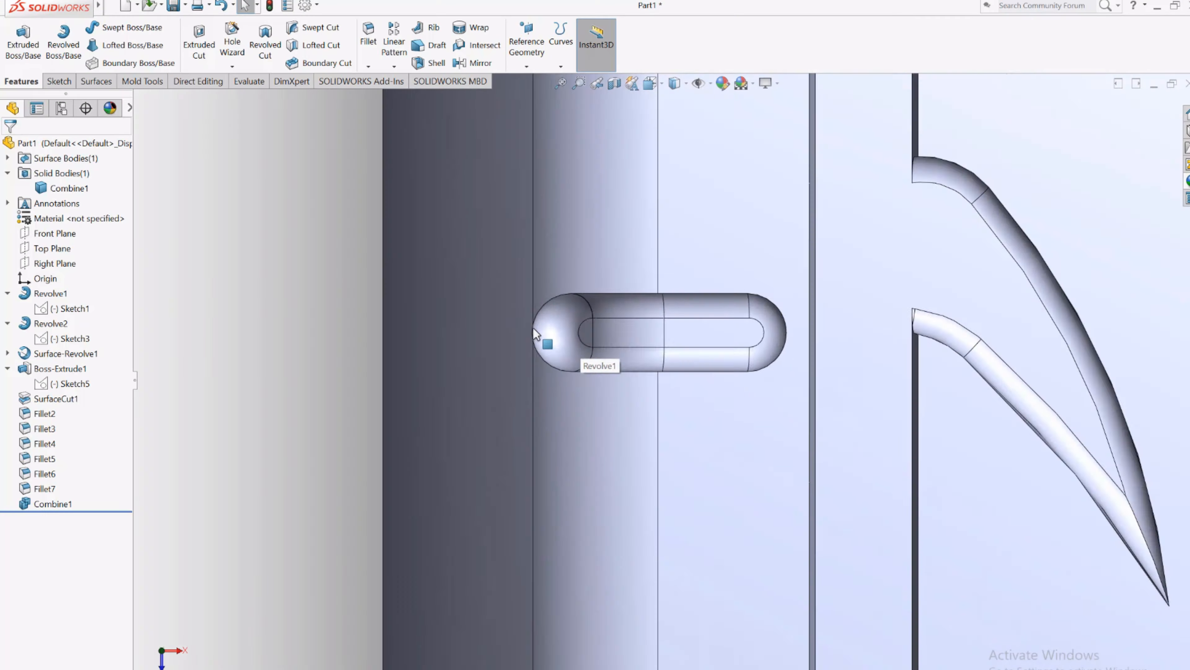
scroll(545, 340, "up", 4)
middle_click_drag(545, 340, 696, 420)
scroll(695, 420, "down", 4)
middle_click_drag(759, 384, 813, 449)
scroll(813, 449, "up", 4)
middle_click_drag(291, 347, 430, 330)
scroll(431, 330, "down", 4)
middle_click_drag(870, 418, 820, 428)
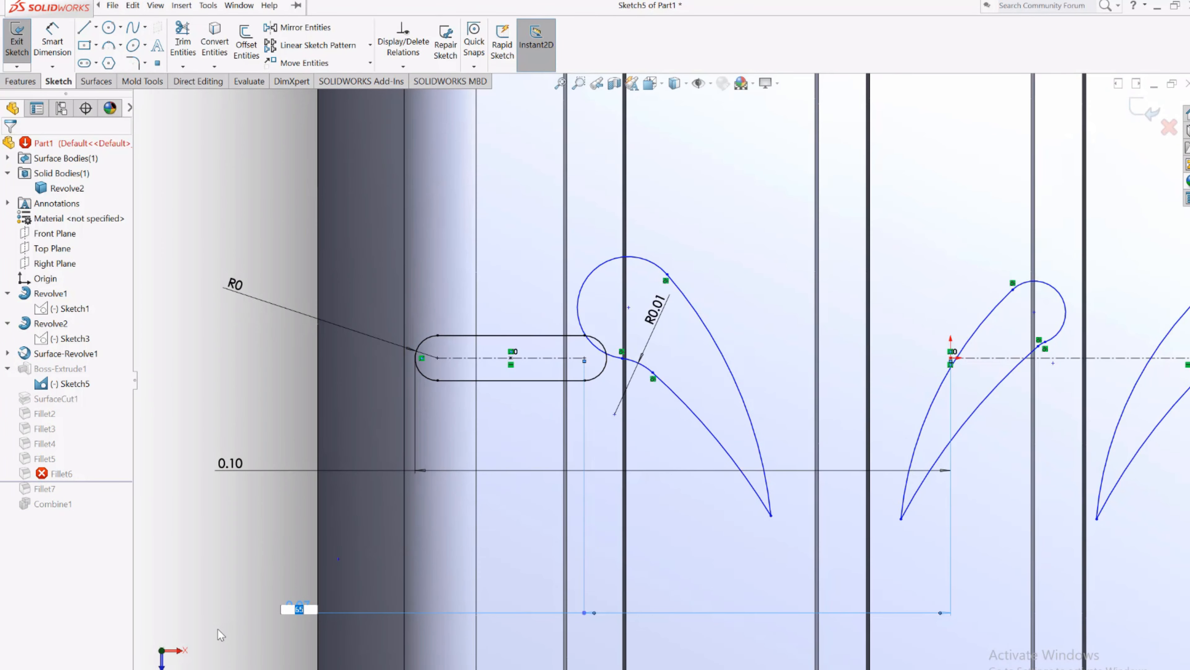
Step: Apply the edited horizontal dimension between the slot and the origin in Sketch5, and roll the model forward through Fillet7 and Combine1
key("Return")
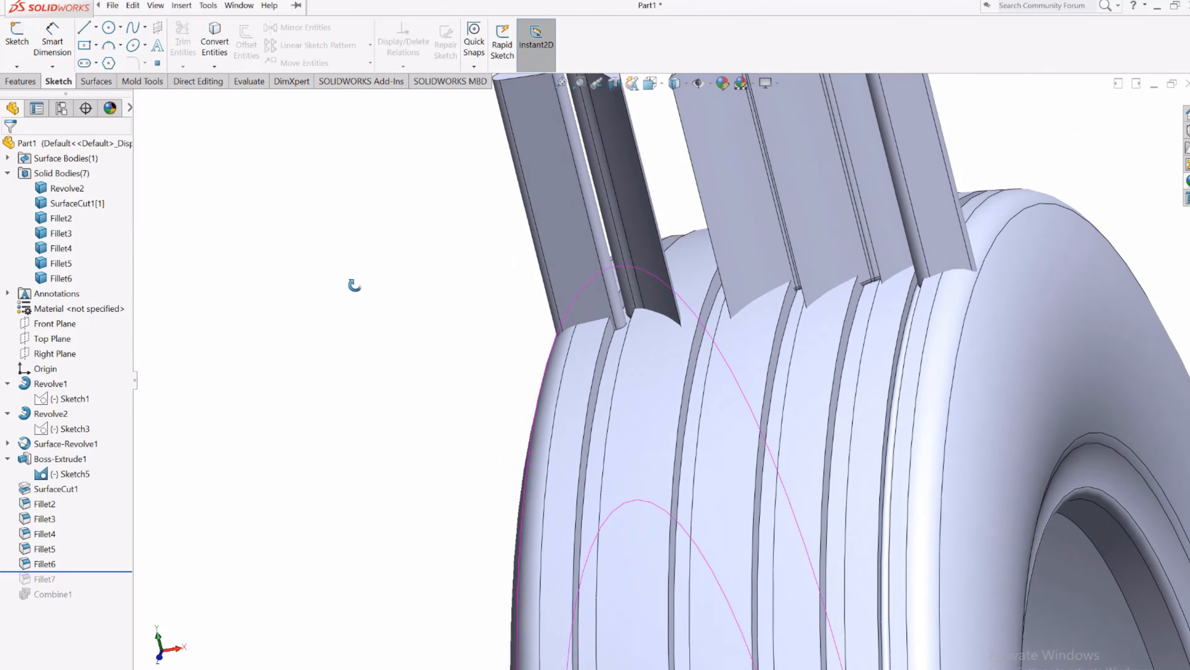
left_click_drag(78, 572, 79, 586)
mouse_move(243, 514)
middle_mouse_down()
mouse_move(255, 534)
mouse_move(259, 510)
middle_mouse_up()
left_click_drag(79, 587, 79, 602)
scroll(259, 509, "up", 3)
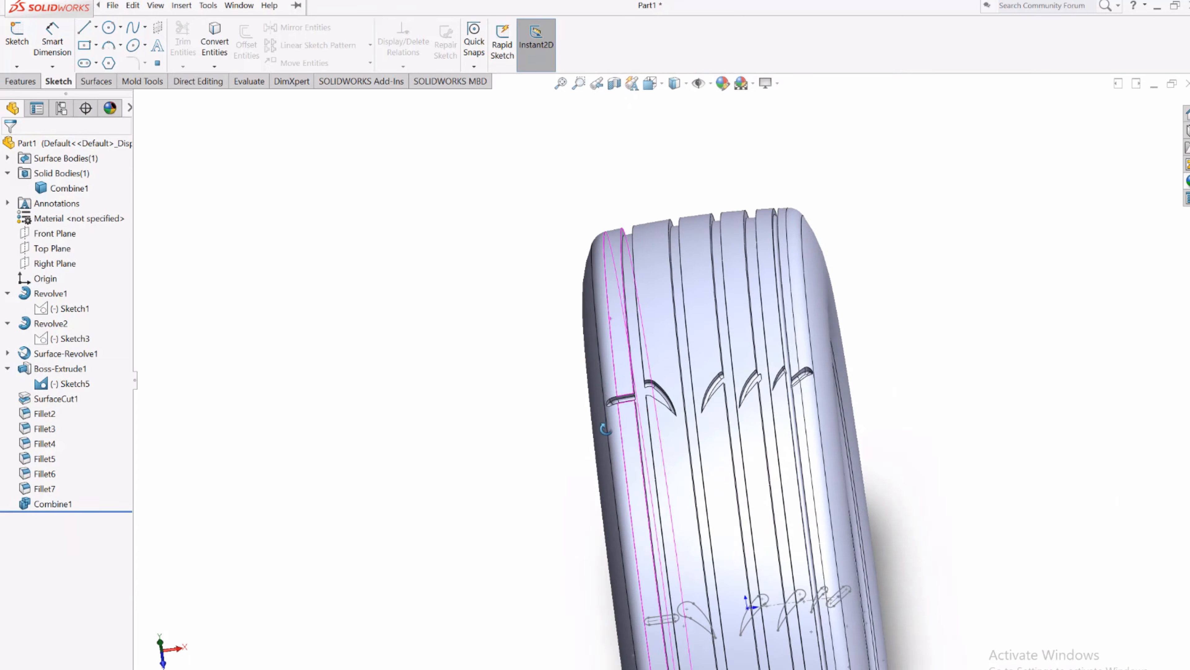
Step: Roll back to before Combine1 and begin a circular body pattern with the six filleted tread bars, Fillet2 to Fillet7, selected
left_click_drag(79, 511, 79, 497)
middle_click_drag(271, 488, 278, 449)
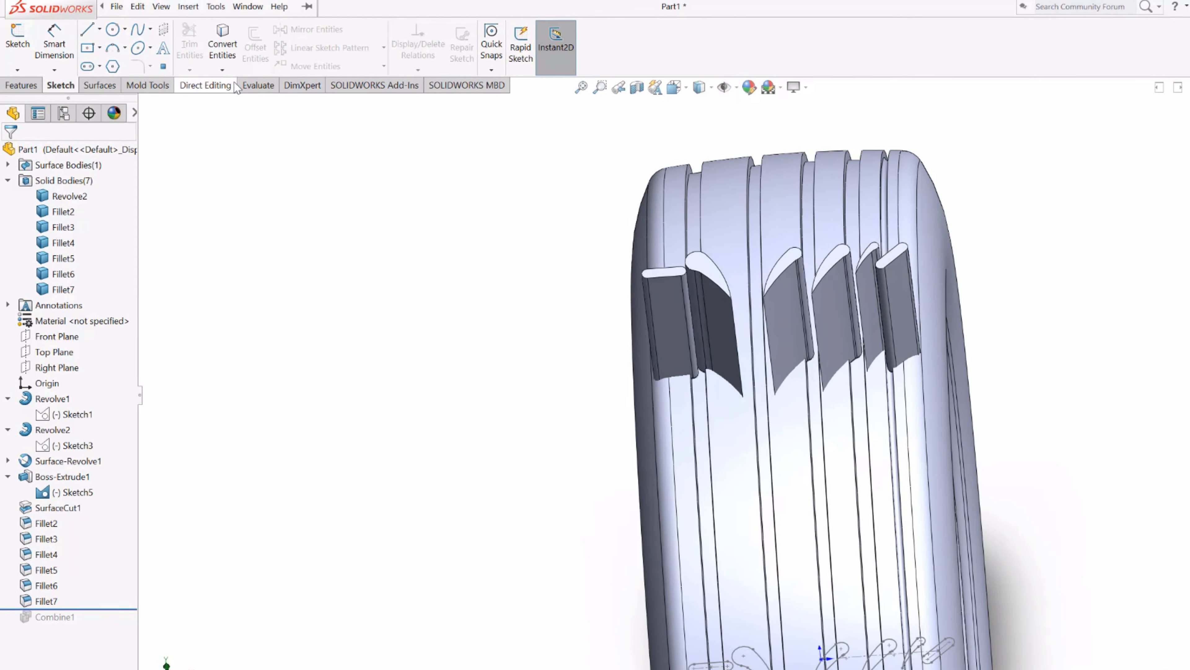
left_click(232, 86)
left_click(156, 71)
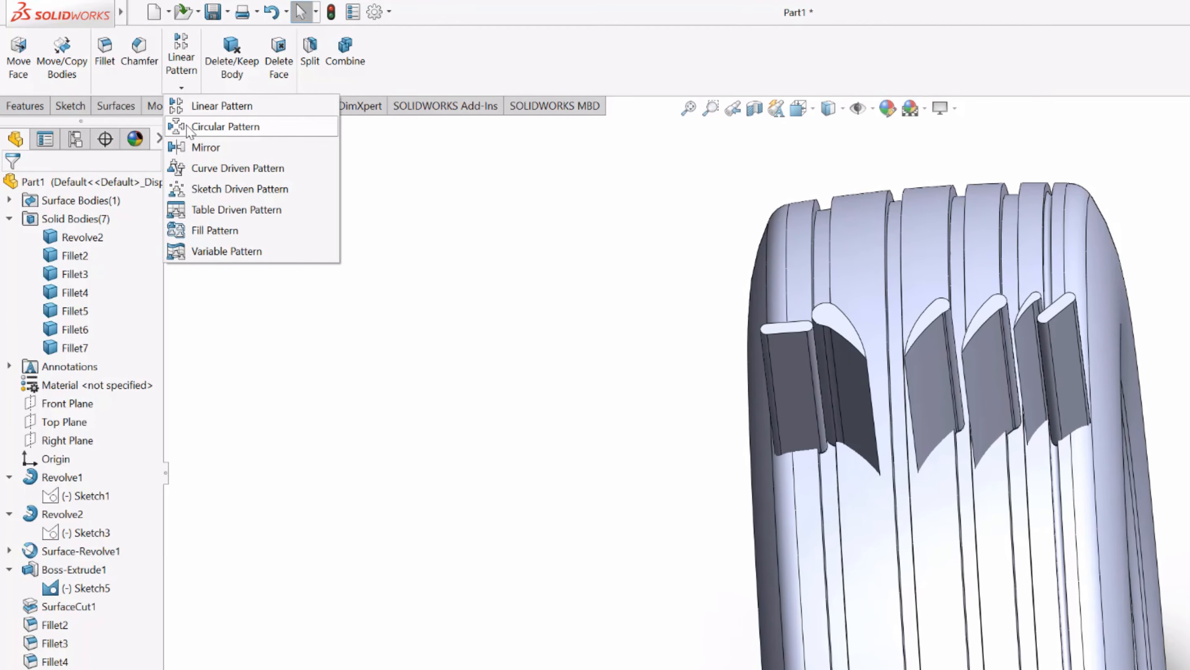
left_click(225, 130)
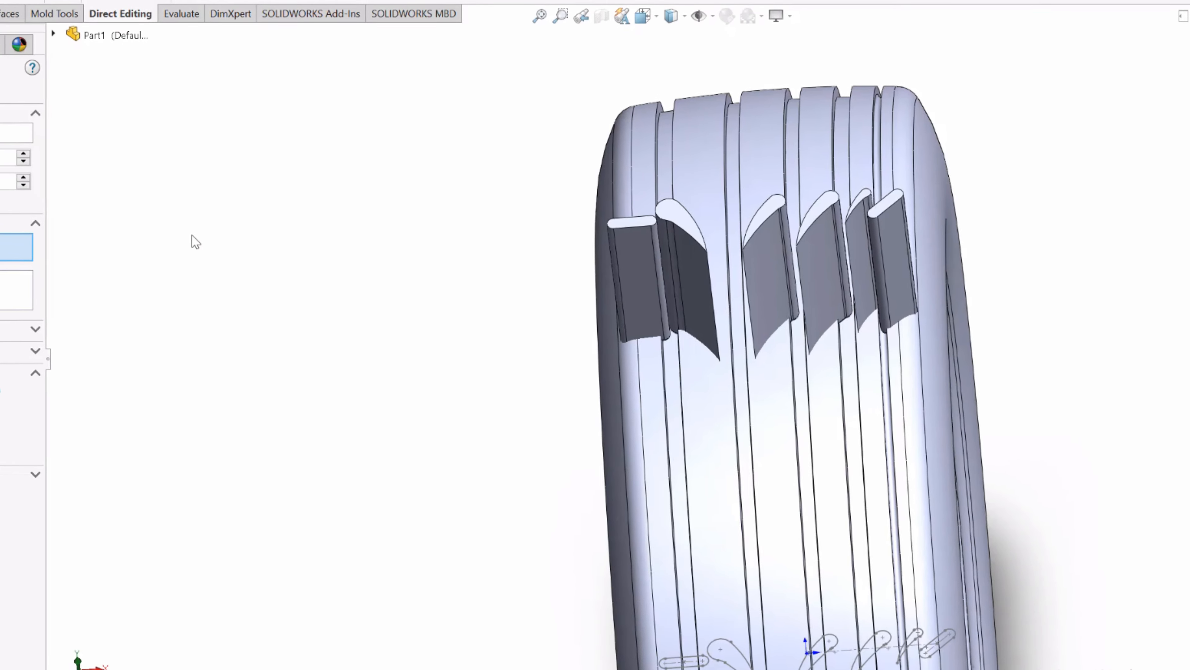
scroll(256, 291, "up", 3)
middle_click_drag(258, 296, 278, 315)
middle_click_drag(191, 273, 160, 244)
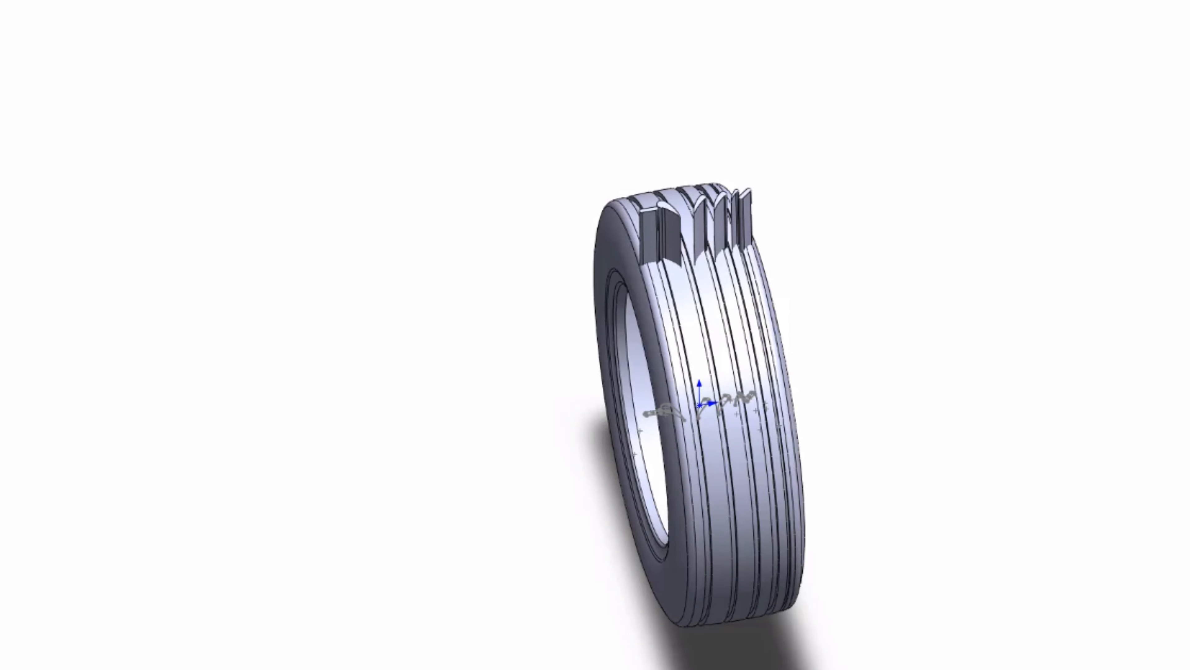
scroll(697, 248, "down", 5)
left_click(561, 165)
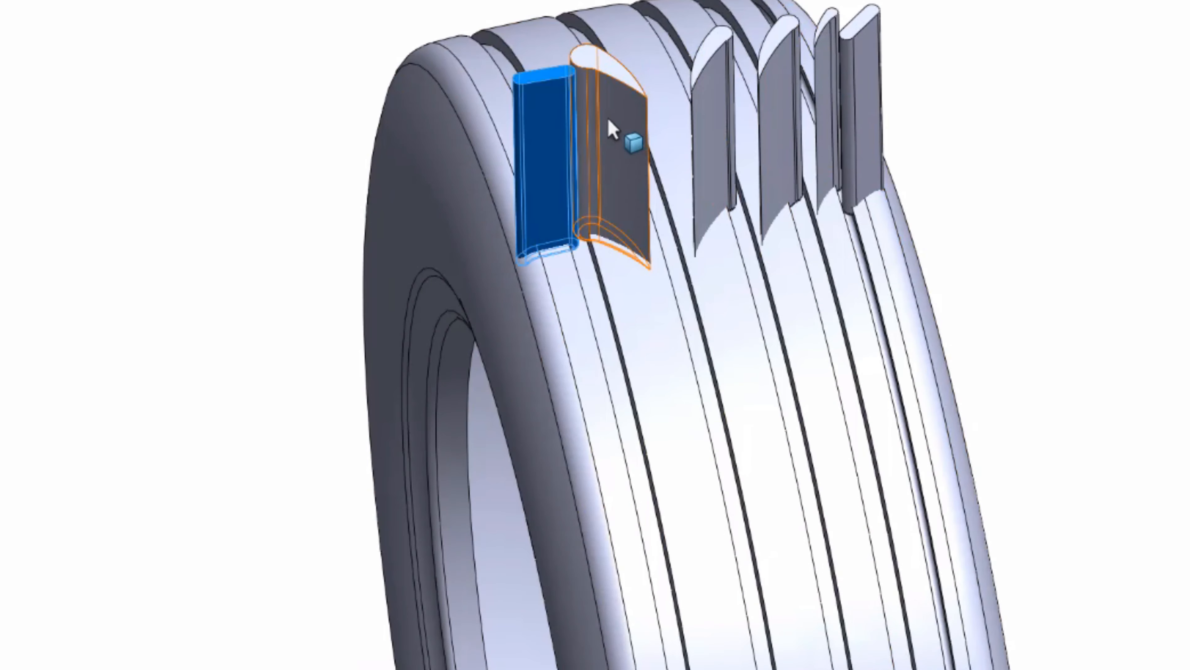
left_click(611, 125, "ctrl")
left_click(869, 72)
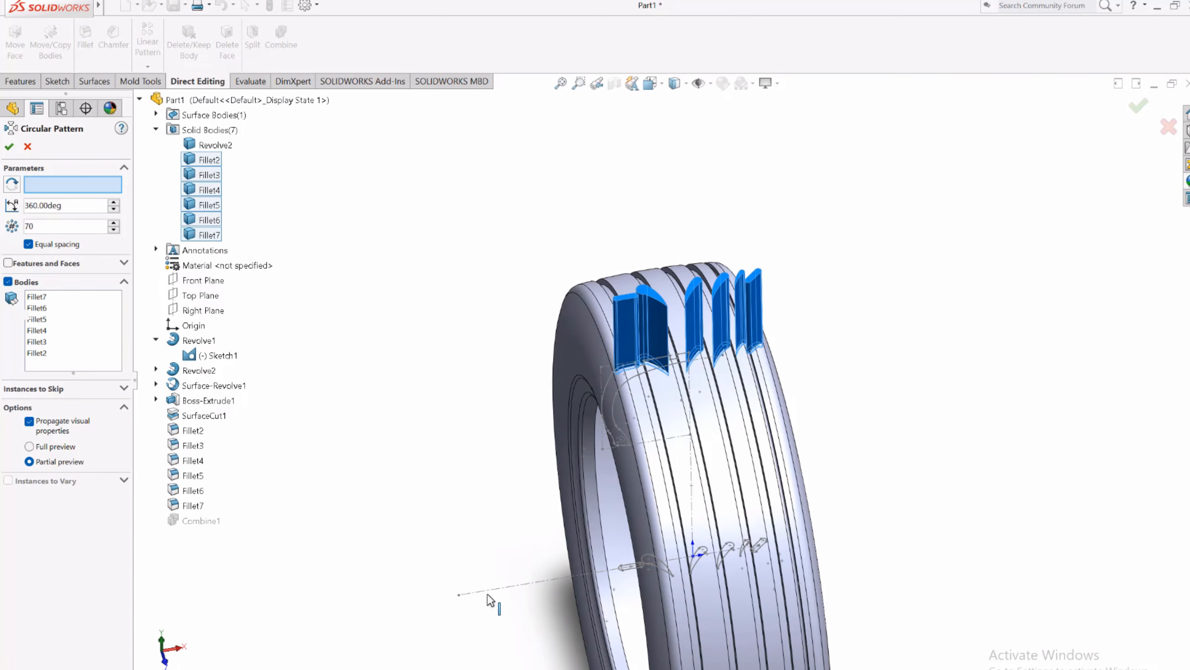
Step: Use the horizontal centerline of Sketch1 as the pattern axis, with equal spacing over 360 degrees
middle_click_drag(396, 496, 525, 488)
middle_click_drag(362, 341, 393, 348)
left_click(51, 246)
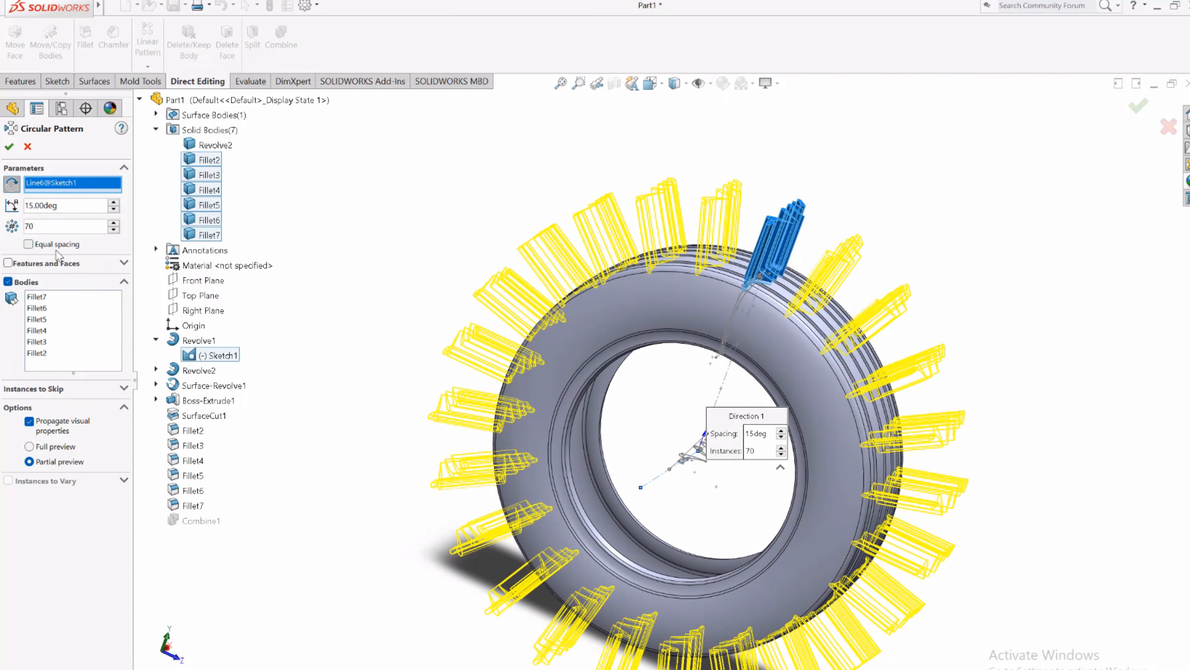
left_click(67, 247)
Step: Set the circular pattern to 60 instances and create it around the tire
scroll(773, 291, "down", 4)
middle_click_drag(754, 304, 621, 460)
left_click(44, 226)
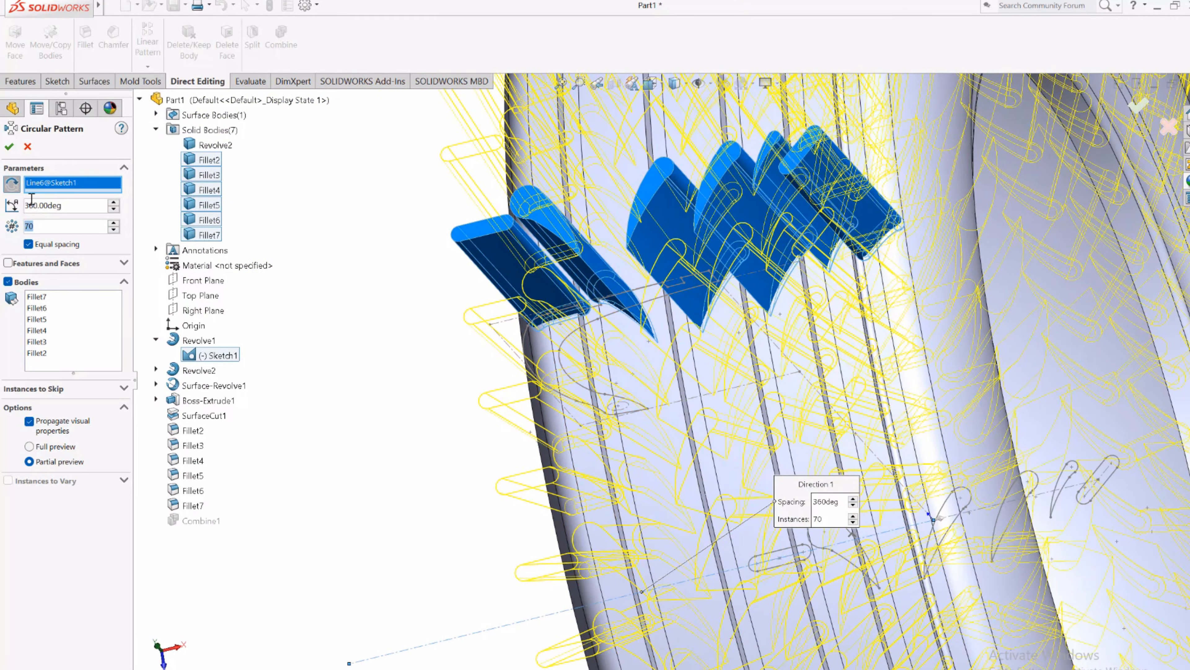
middle_click_drag(408, 534, 506, 419)
scroll(586, 408, "up", 5)
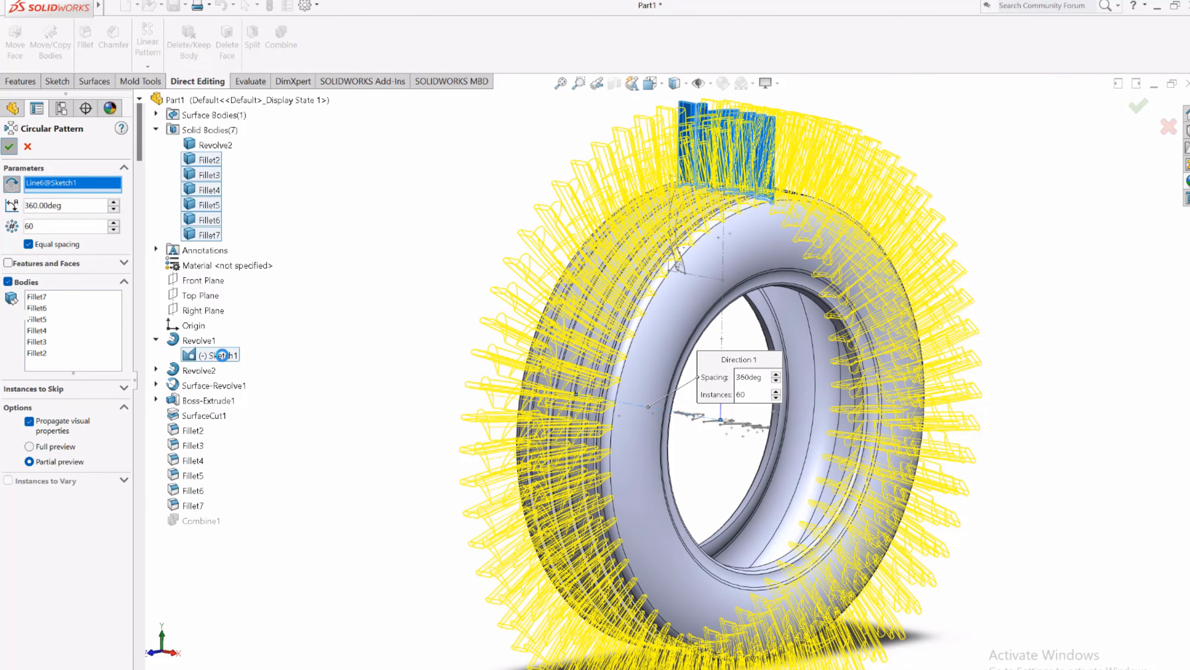
Step: Collapse the long list of solid bodies and roll the model forward to include Combine1
scroll(103, 312, "down", 20)
scroll(103, 312, "up", 4)
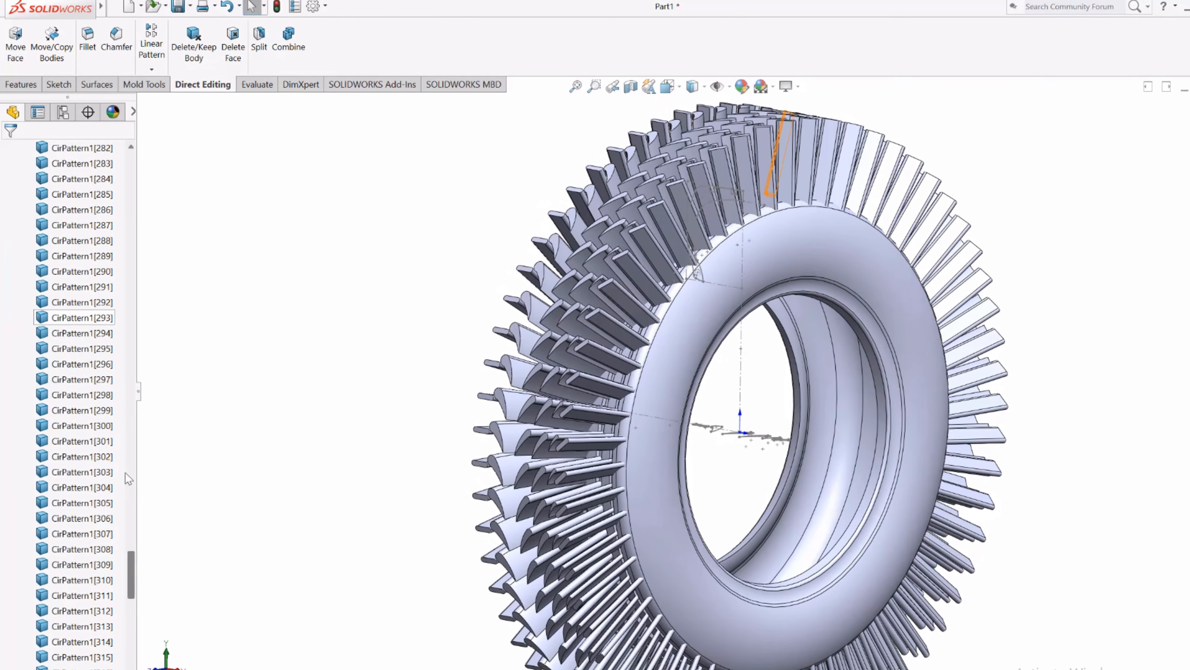
scroll(127, 478, "up", 20)
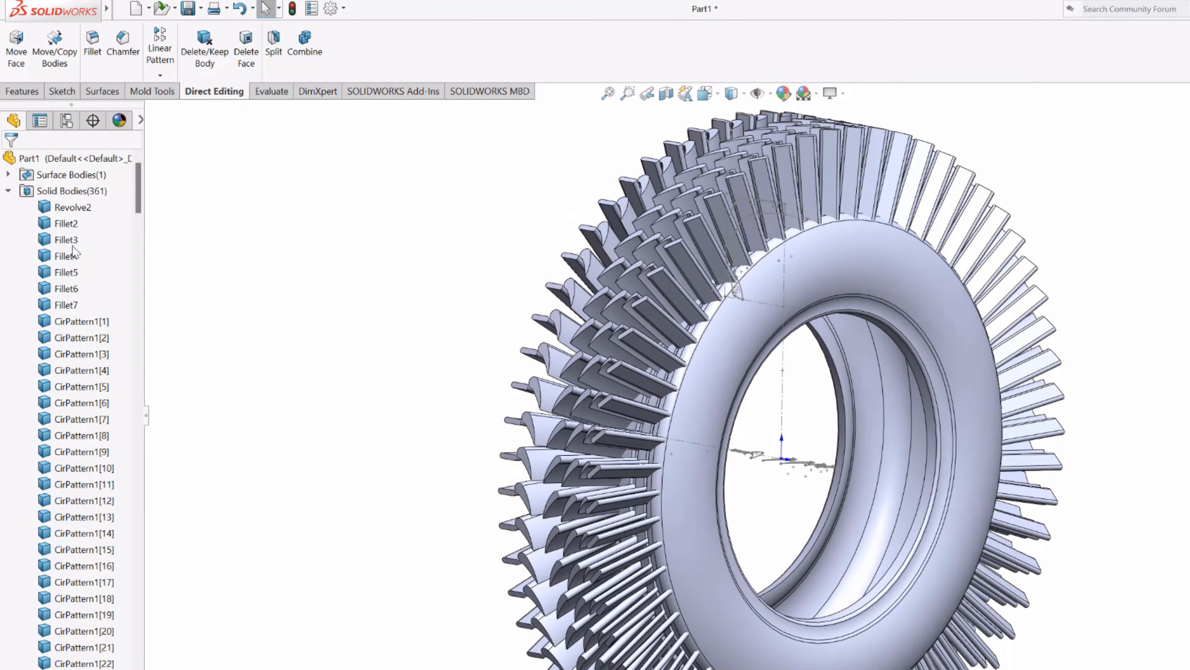
left_click(8, 191)
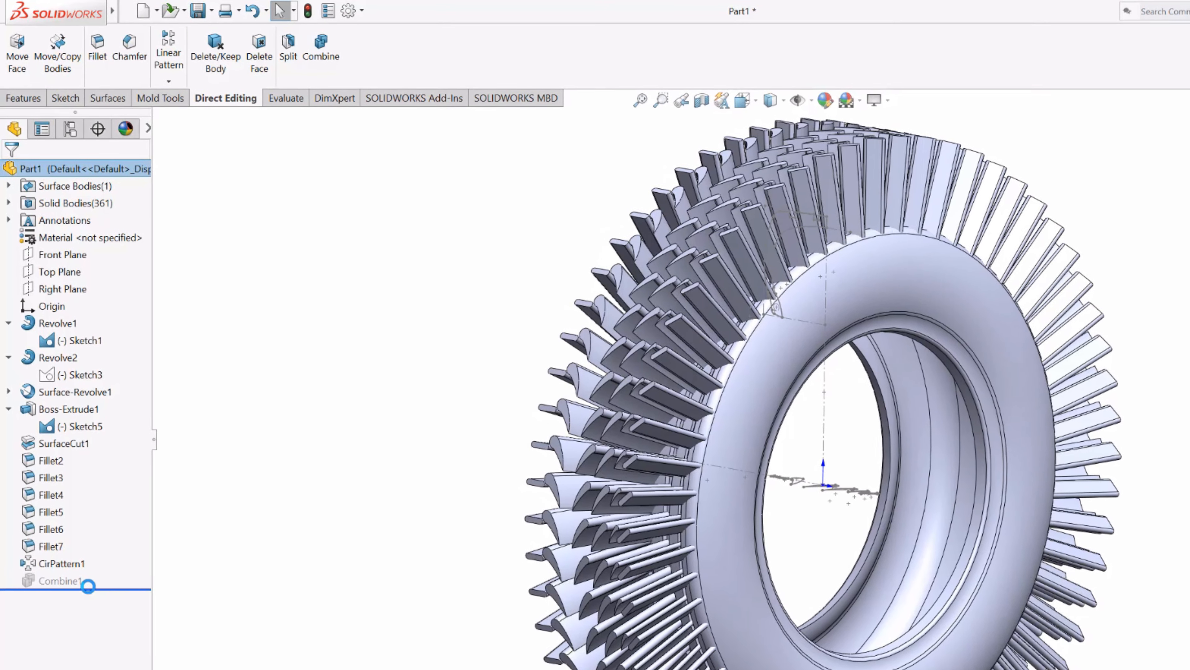
middle_click_drag(403, 403, 469, 465)
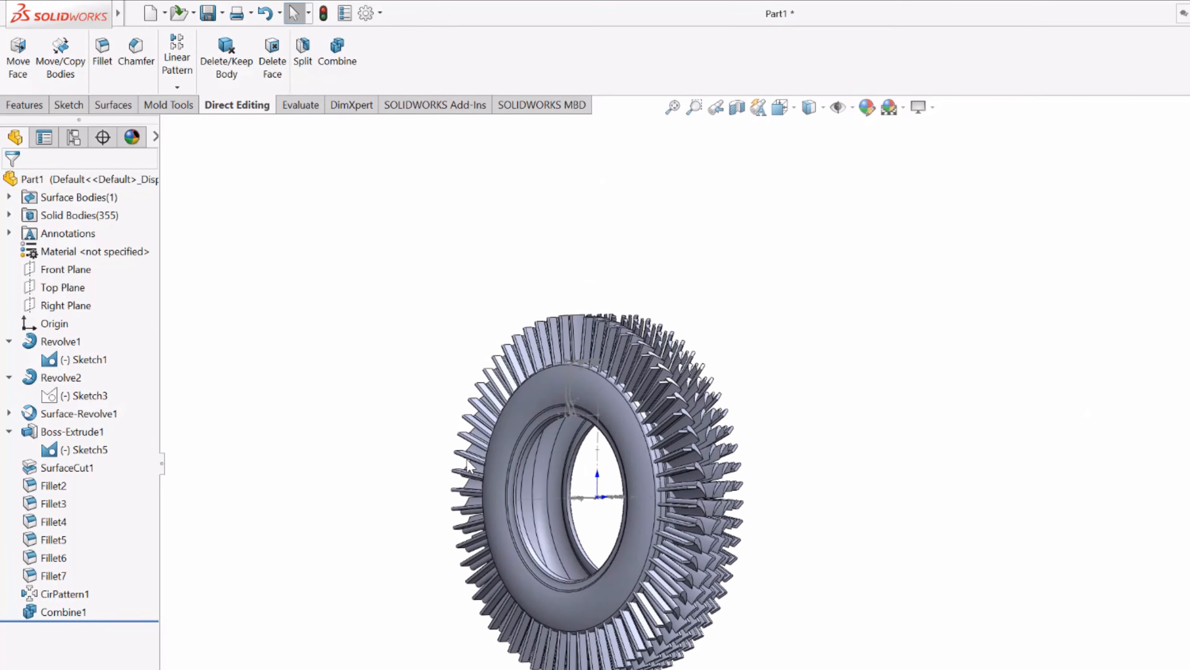
Step: Edit the Combine1 subtraction and clear all of its bodies to combine, keeping Revolve2 as the main body
left_click(63, 611)
left_click(75, 592)
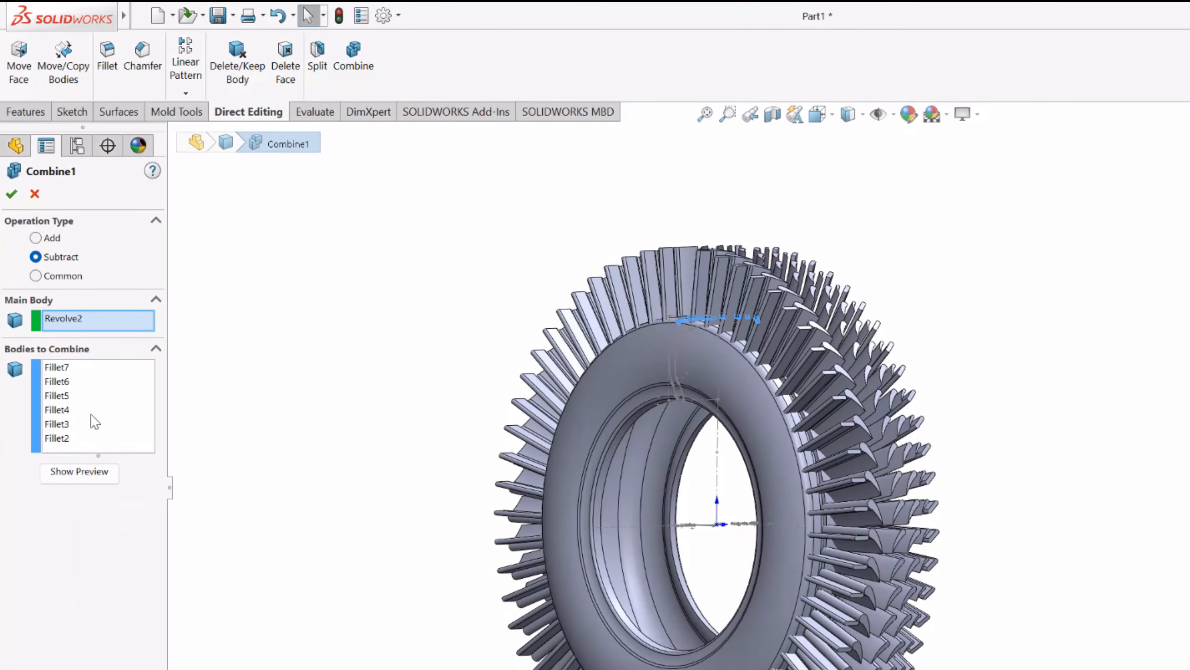
left_click(94, 423)
right_click(92, 424)
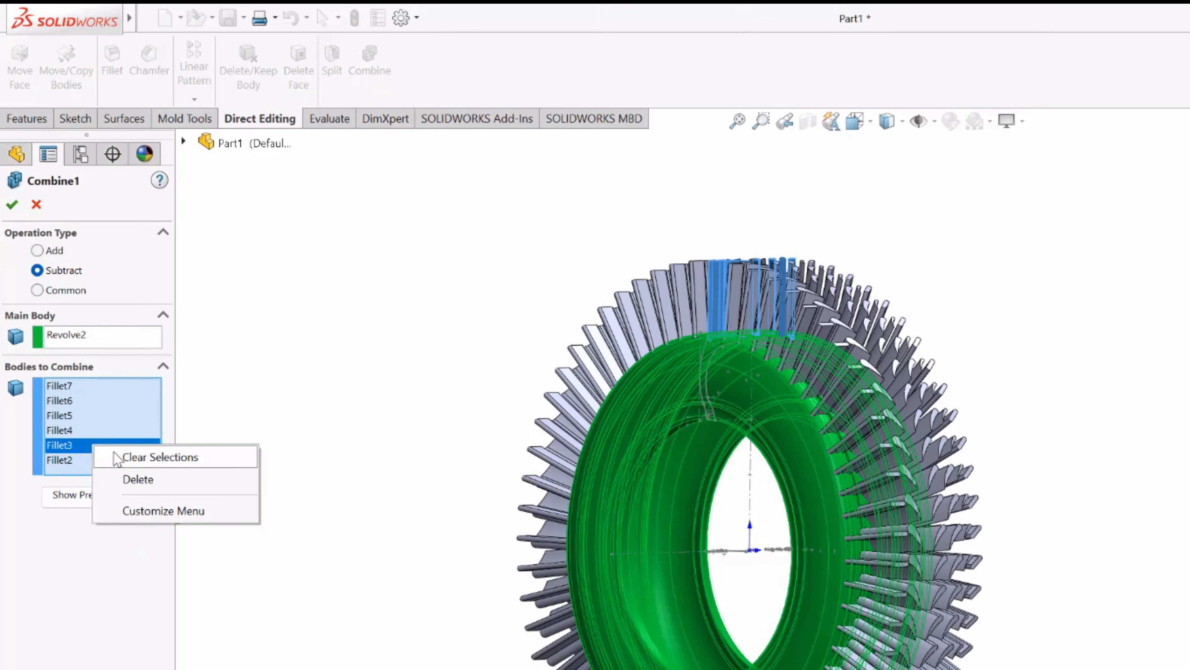
left_click(117, 457)
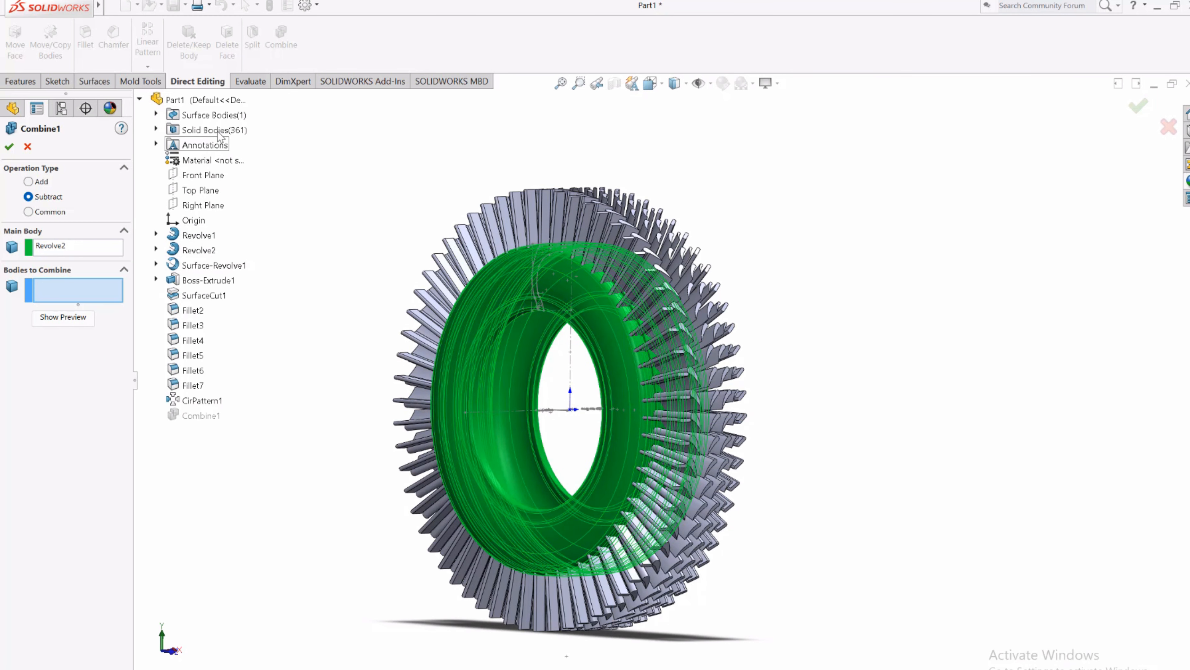
Step: Subtract every tread bar body from Fillet2 through CirPattern1[354] from the Revolve2 tire body
left_click(156, 130)
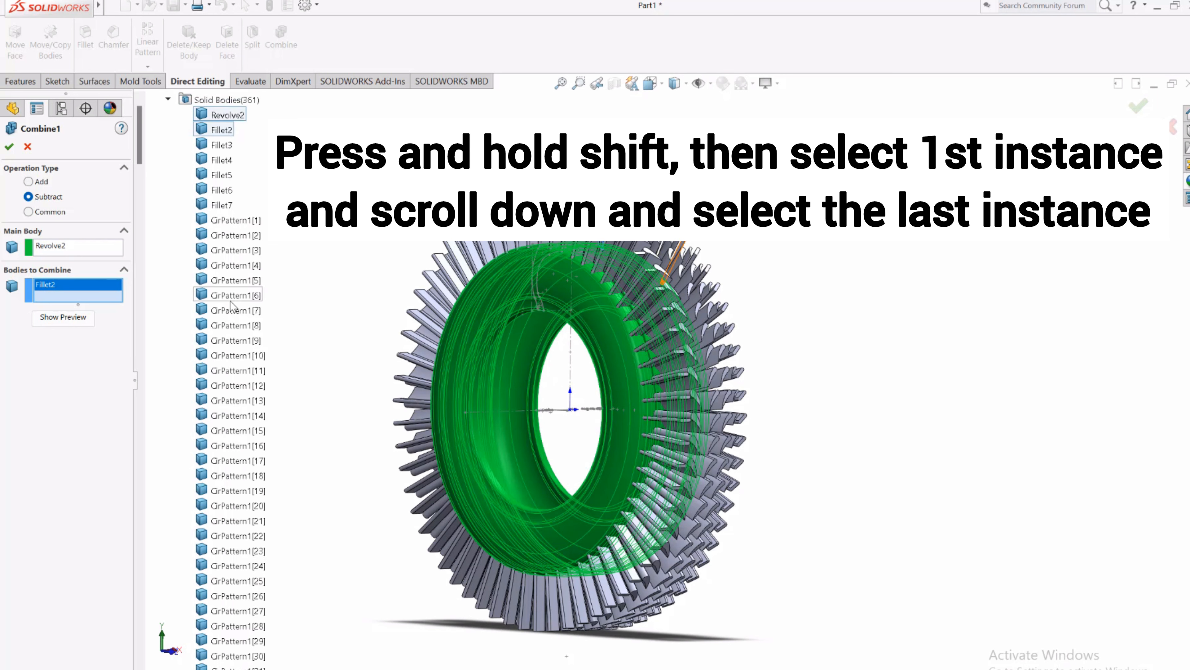
scroll(231, 307, "down", 4)
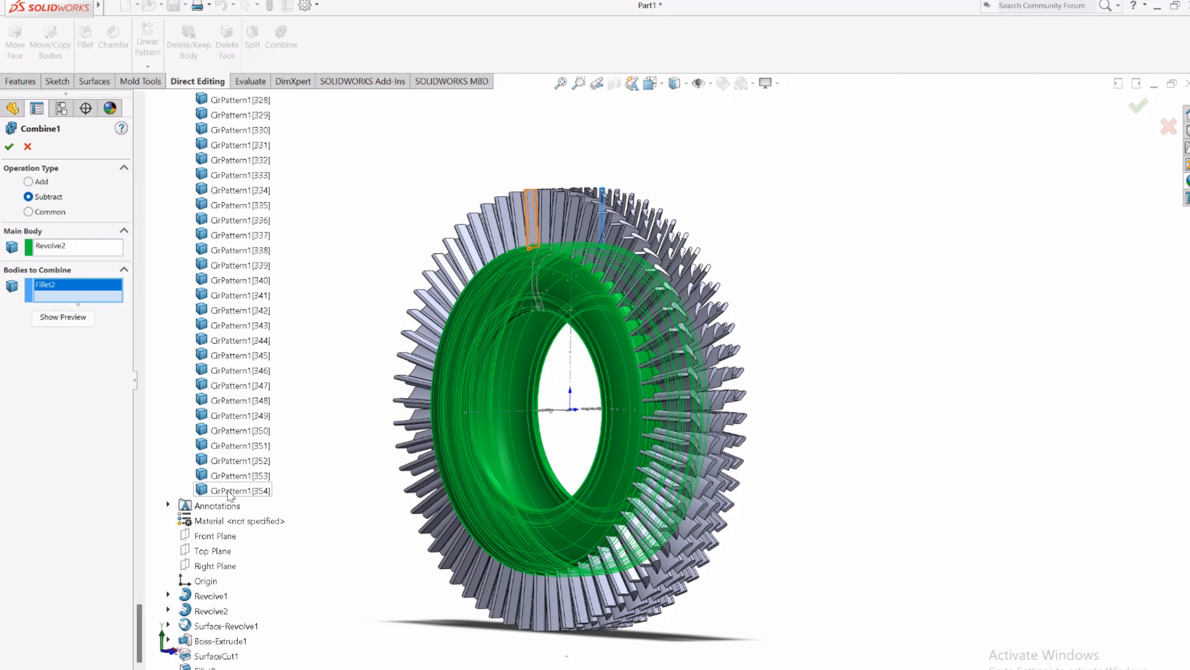
left_click(251, 490, "shift")
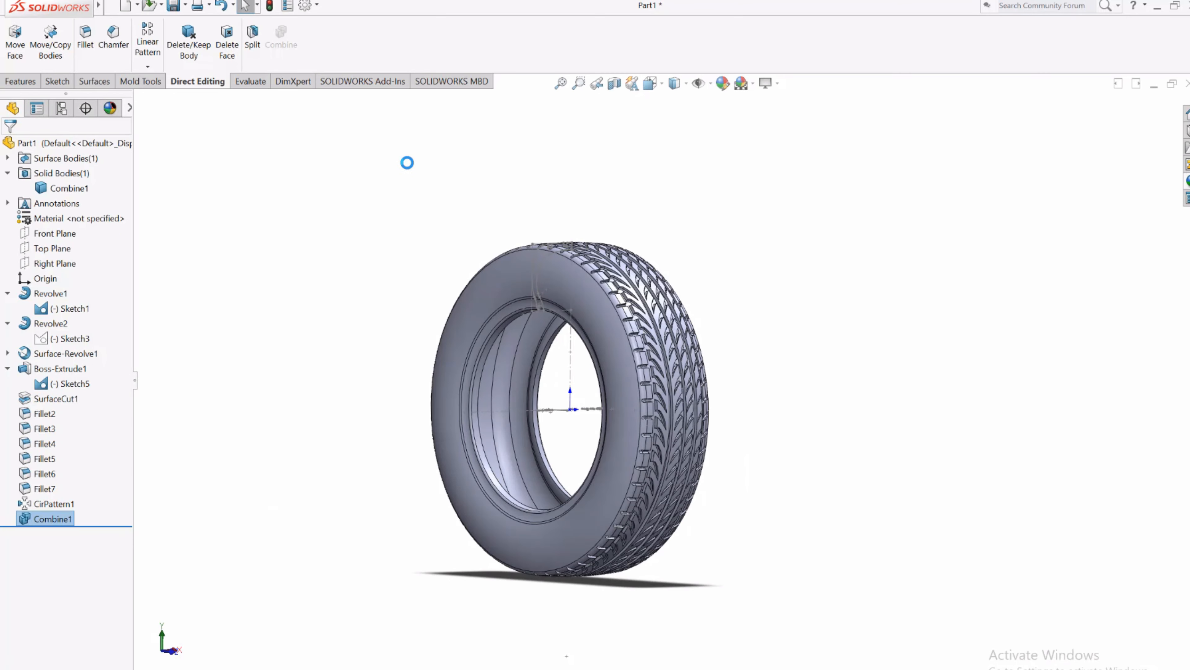
Step: Hide Sketch1 and Sketch5 so only the finished tire body is displayed
scroll(412, 287, "down", 2)
middle_click_drag(412, 287, 362, 292)
left_click(71, 308)
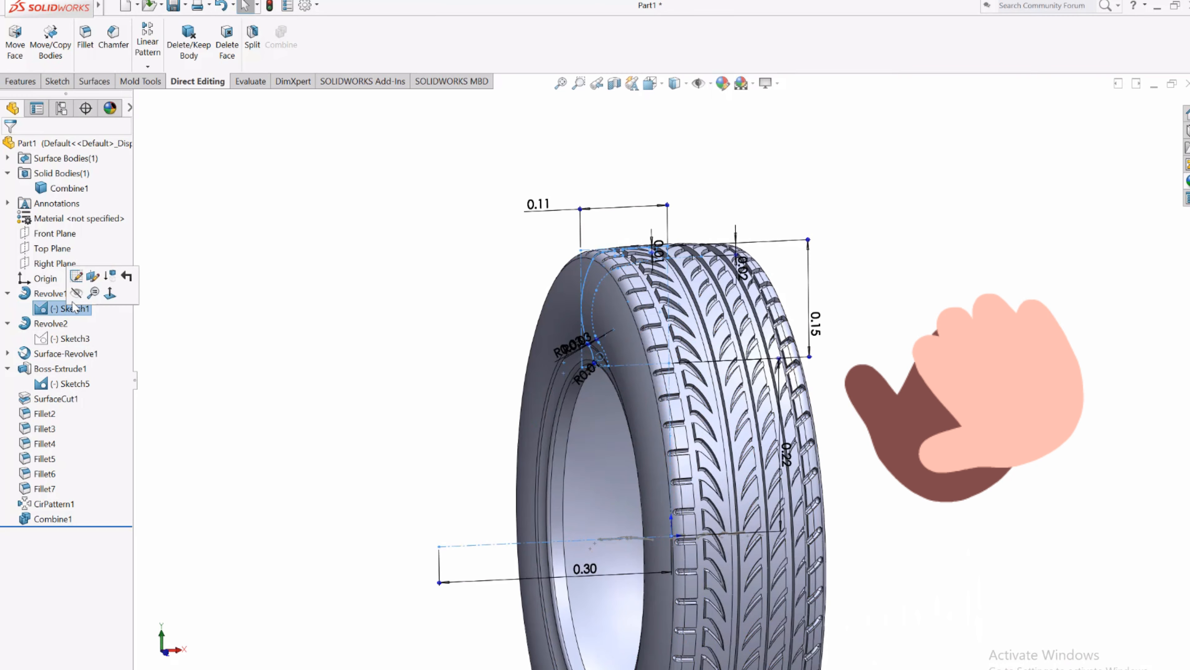
left_click(71, 361)
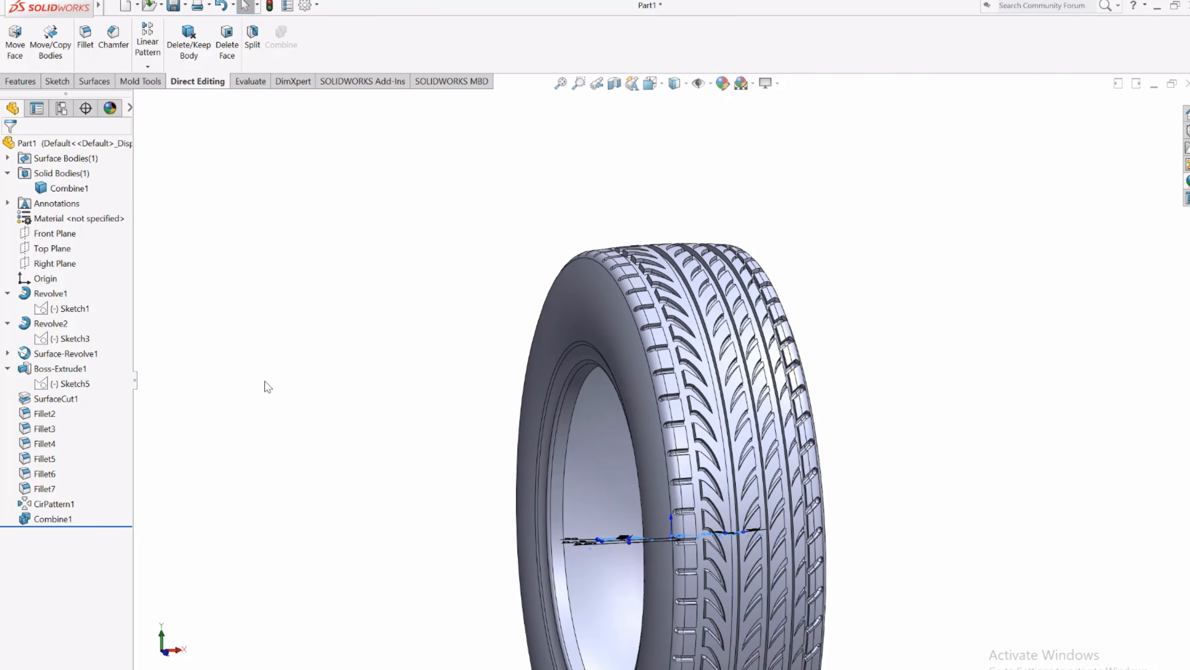
Step: Examine the patterned tread grooves up close, inspect the tire's cross-section in a section view, and look over the whole tire
scroll(380, 422, "up", 4)
scroll(578, 351, "down", 10)
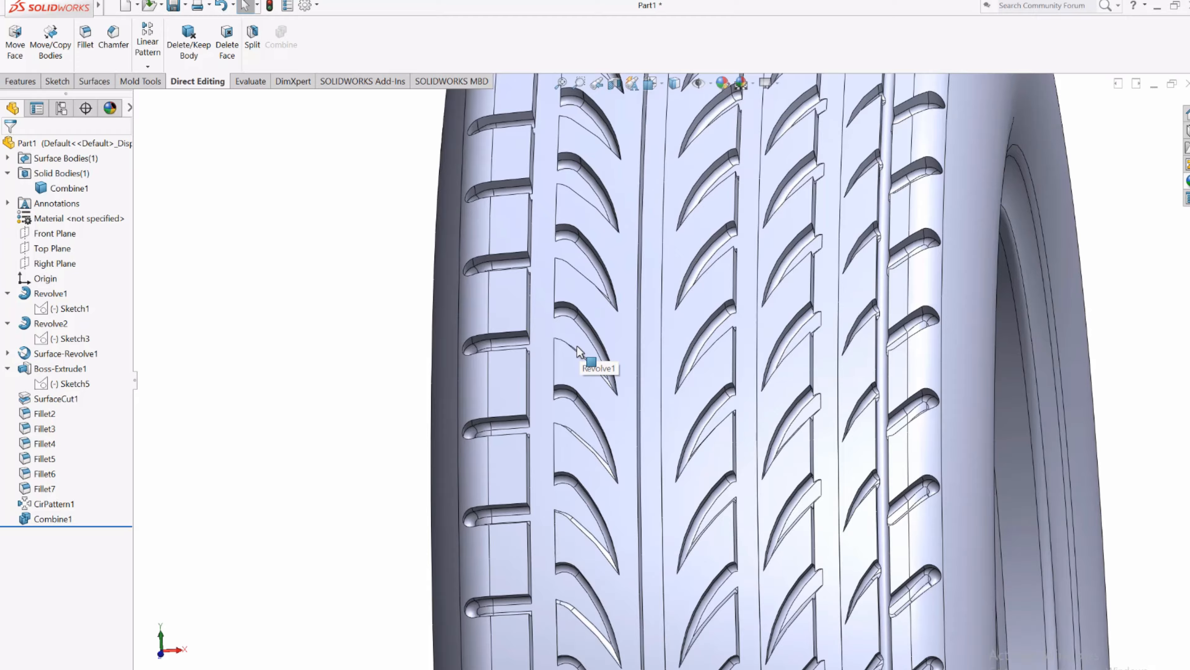
middle_click_drag(576, 345, 628, 451)
scroll(582, 442, "up", 5)
left_click(614, 83)
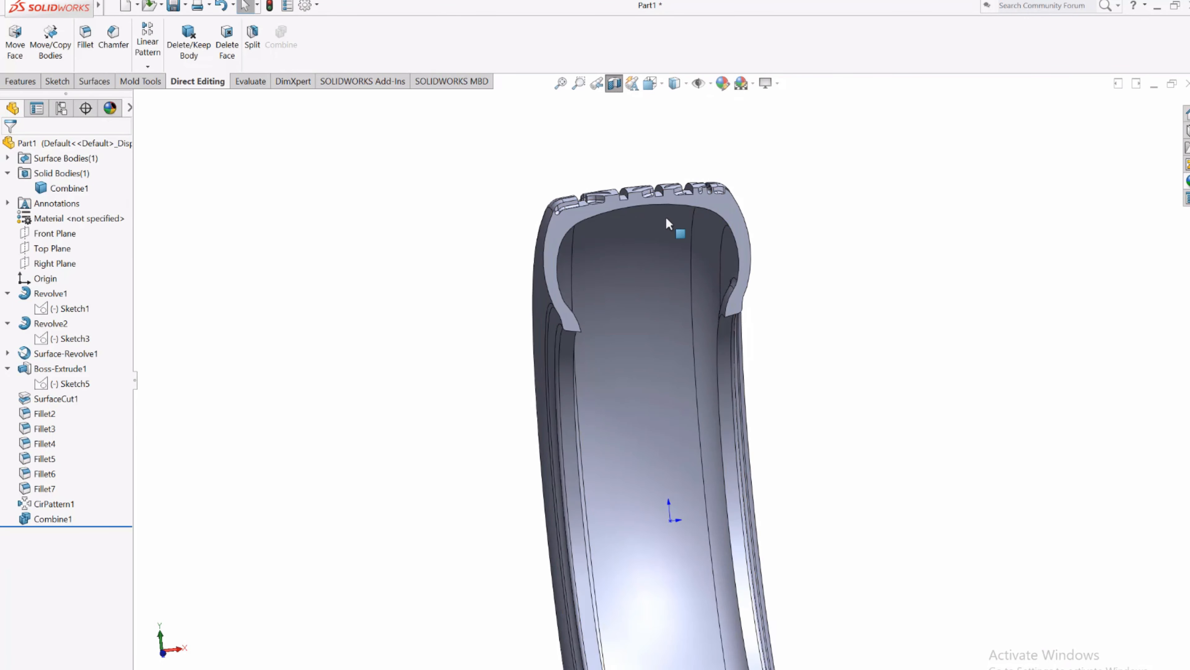
scroll(668, 217, "down", 3)
middle_click_drag(536, 235, 554, 345)
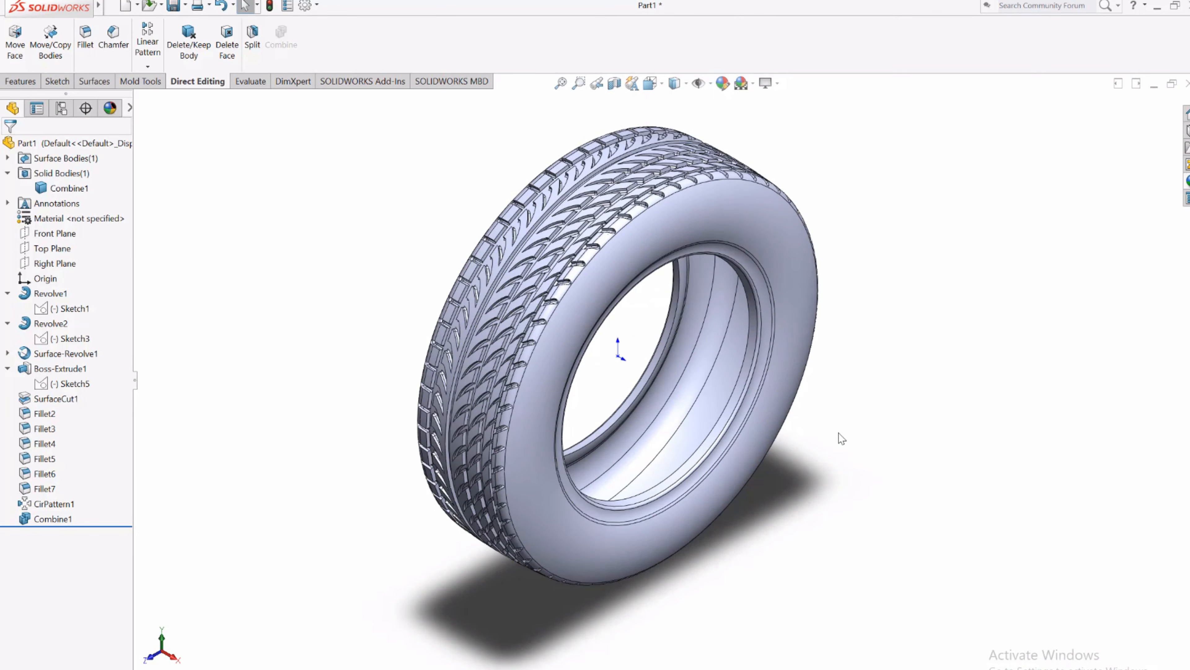
middle_click_drag(842, 438, 868, 474, "ctrl")
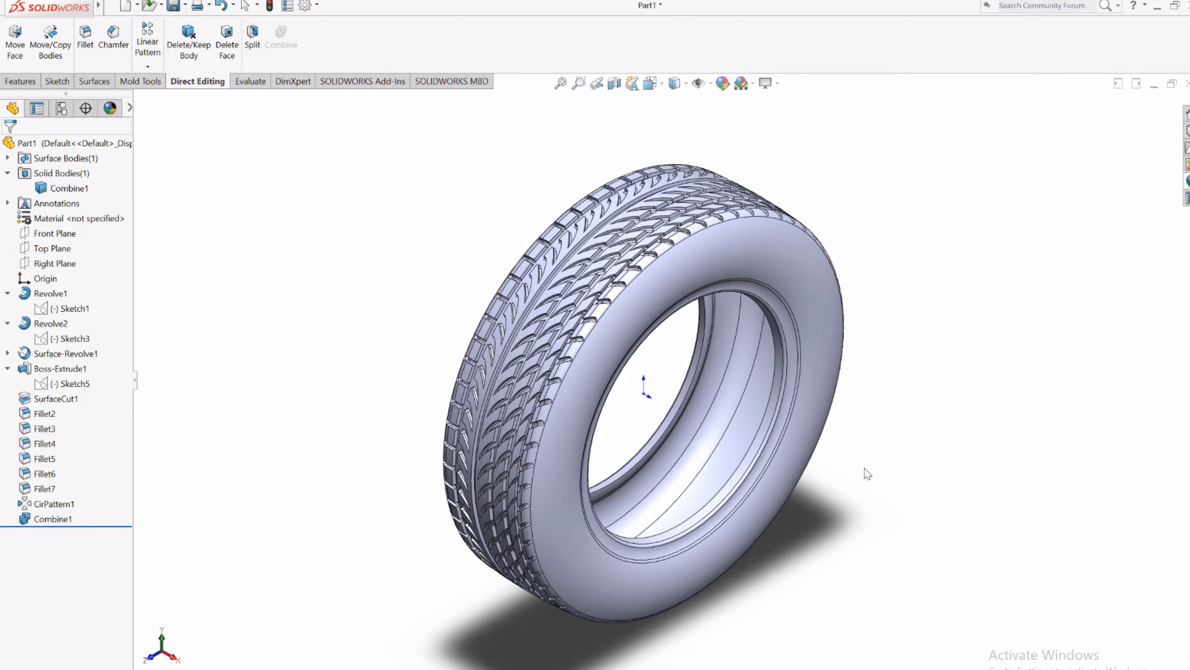